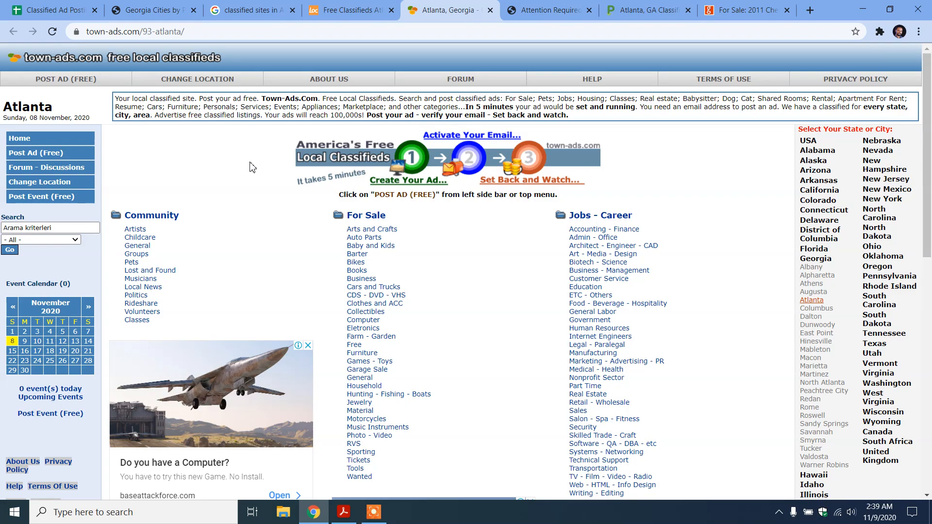
- Review the open Atlanta classified sites, the Corvette listing, the Georgia cities by population list and the Classified Ad Posting spreadsheet
left_click(650, 9)
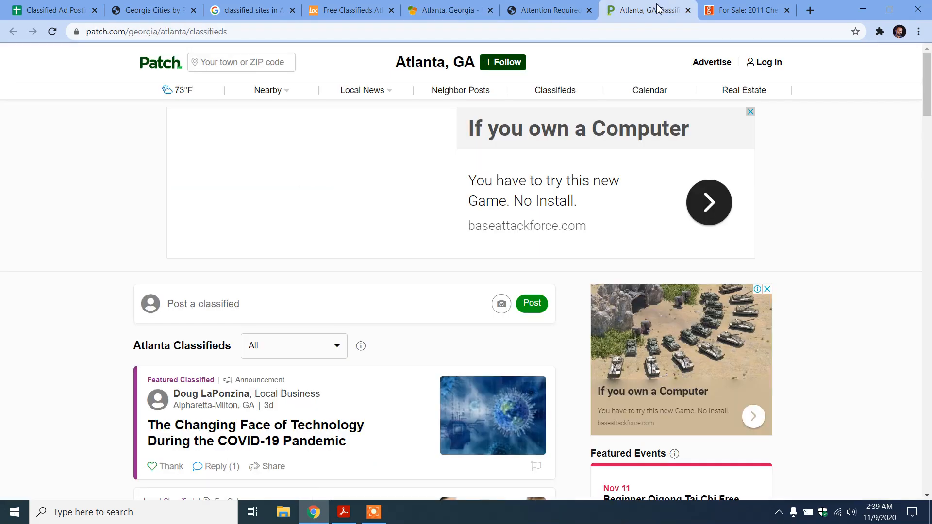
scroll(316, 252, "down", 5)
scroll(751, 82, "up", 5)
left_click(723, 9)
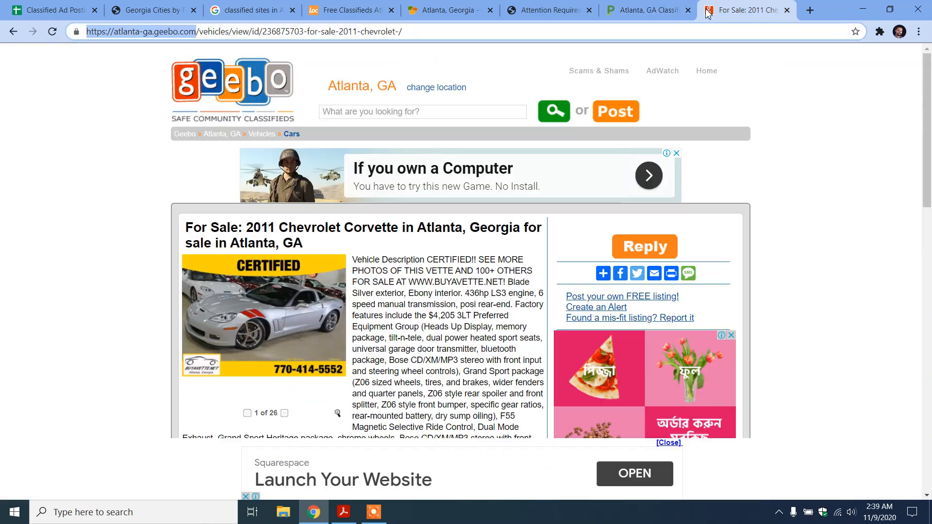
scroll(415, 342, "down", 6)
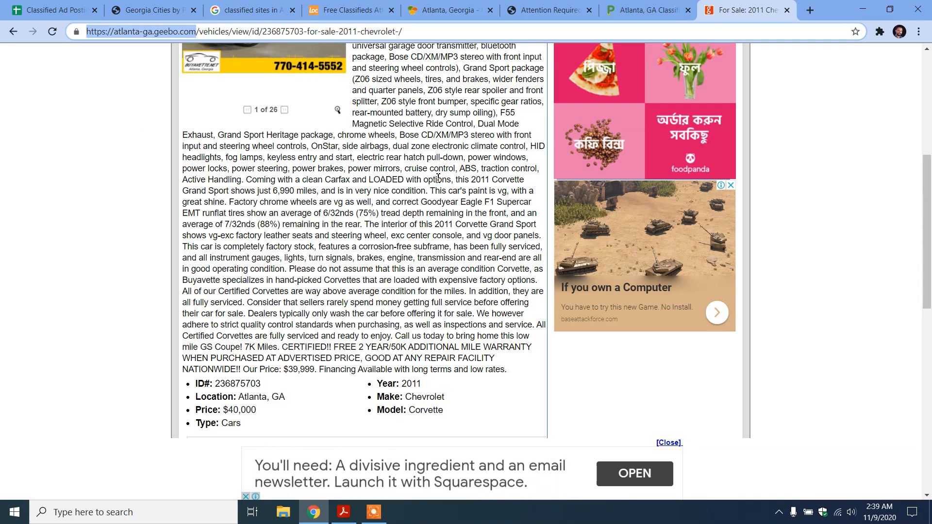
left_click(172, 6)
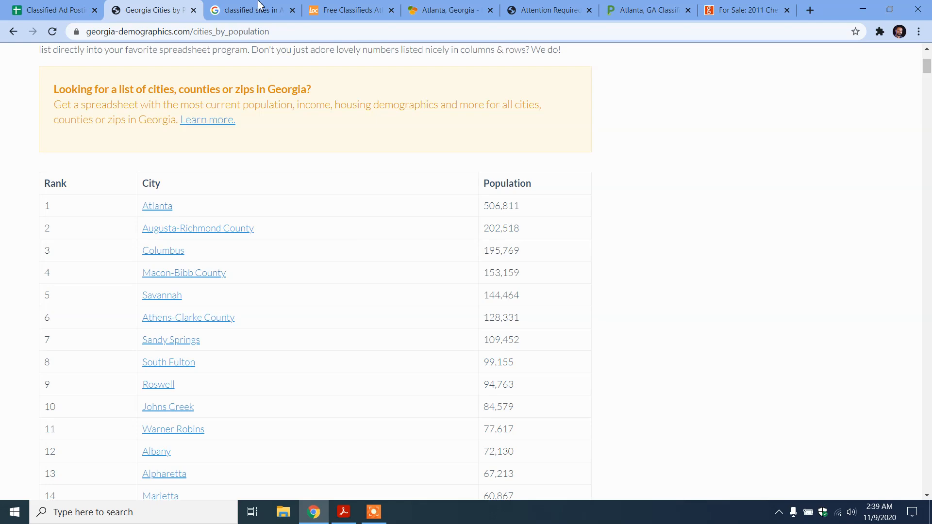
left_click(431, 9)
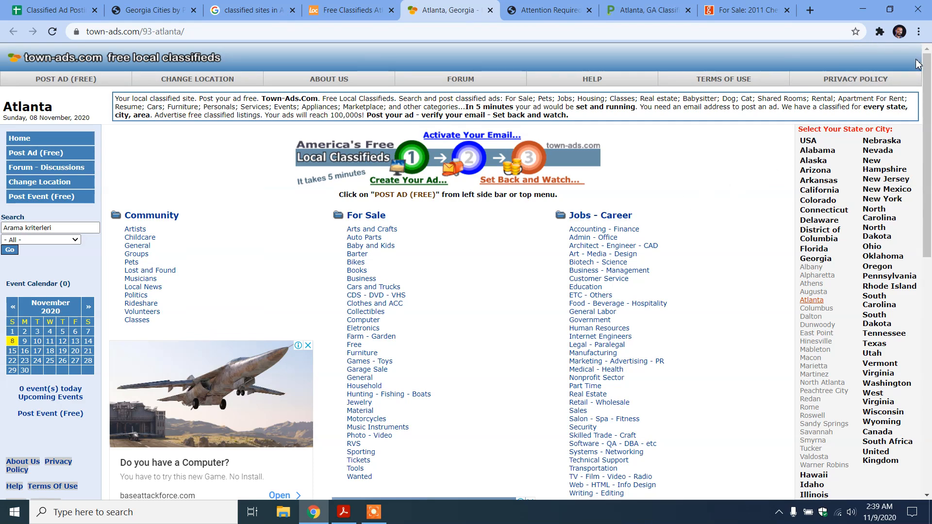
left_click(66, 5)
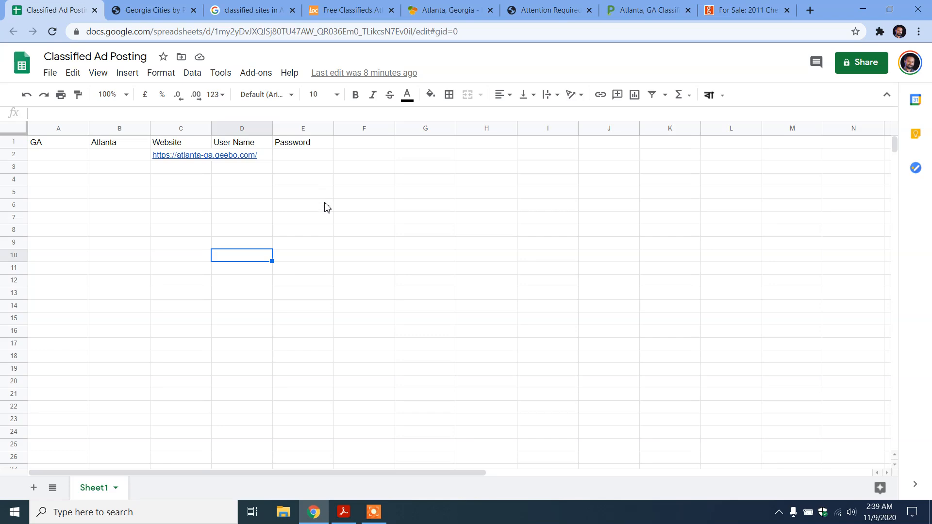
- Switch to town-ads.com and start a free Atlanta ad in the For Sale category, Cars and Trucks subcategory
left_click(434, 12)
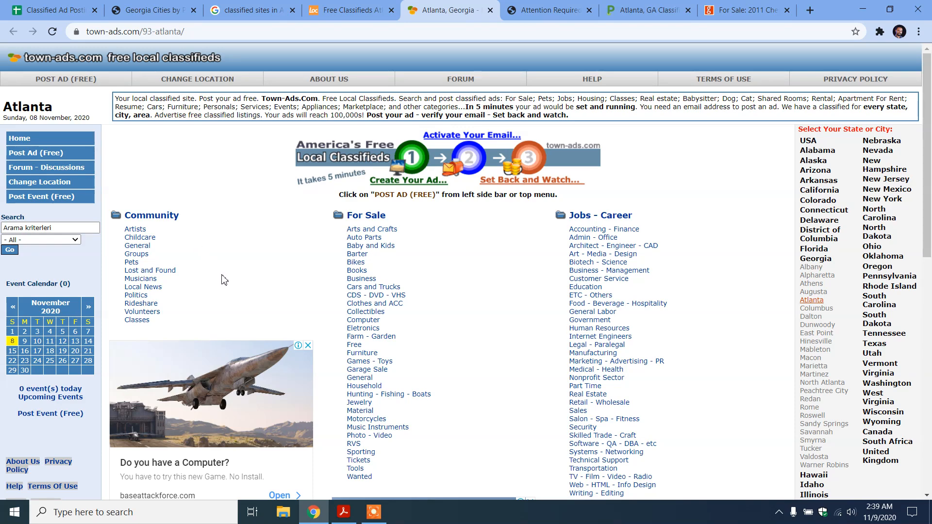
left_click(71, 83)
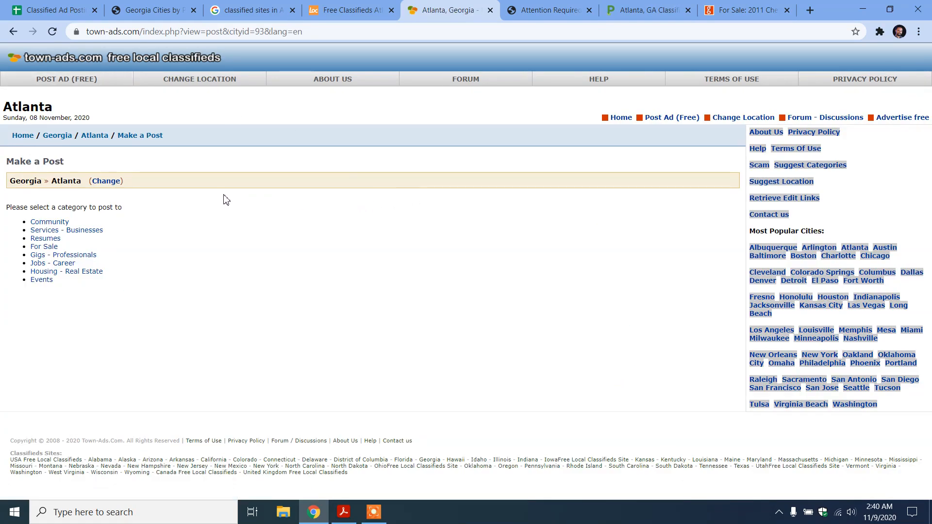
left_click(48, 248)
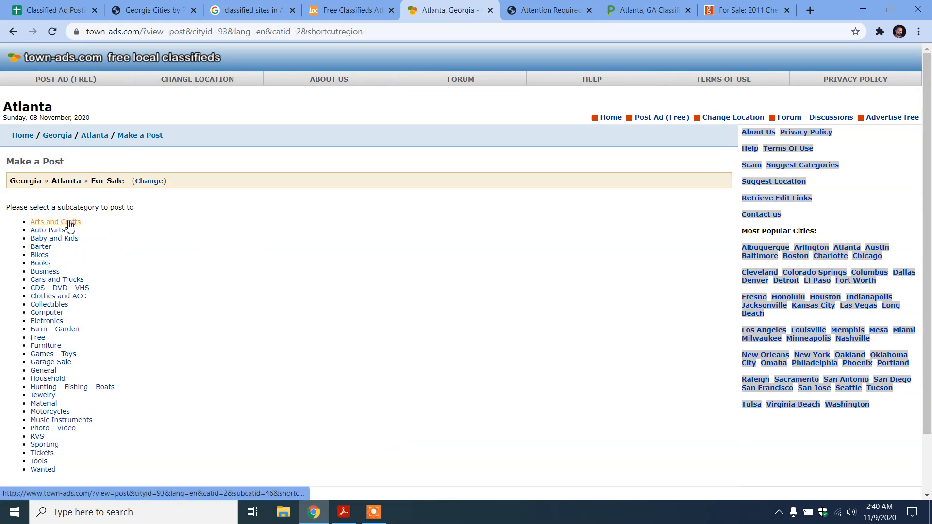
left_click(54, 280)
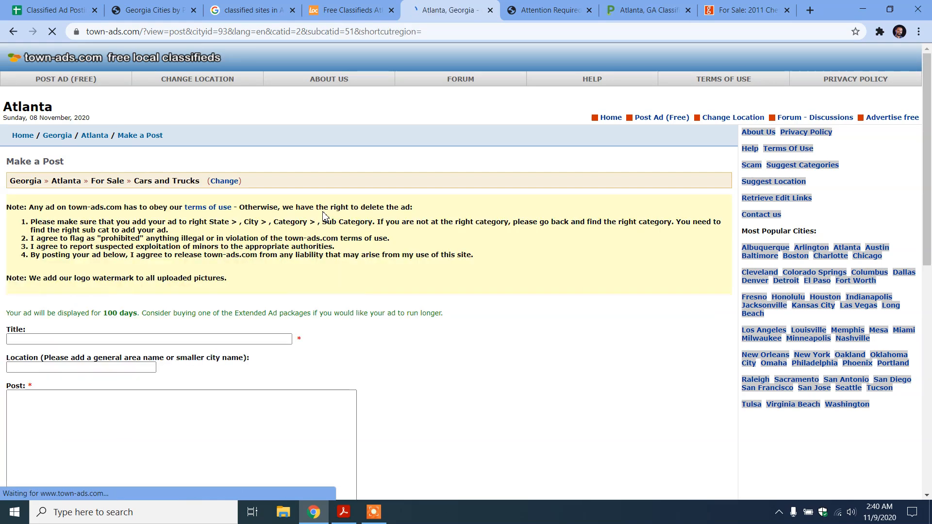
- Examine the ad form's fields, from title, location and post text to price, email, security code, pictures and terms agreement
scroll(197, 267, "down", 6)
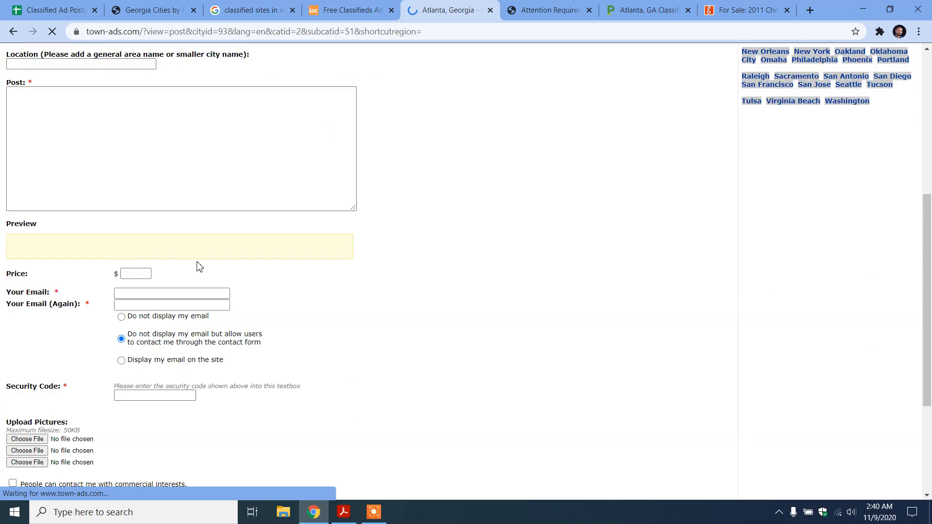
scroll(197, 266, "up", 5)
left_click(24, 275)
left_click(41, 305)
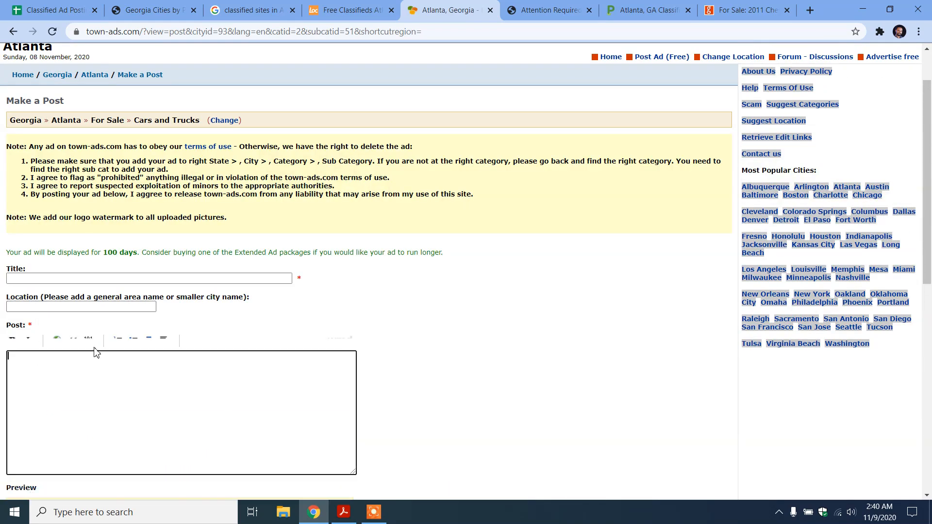
scroll(35, 373, "down", 5)
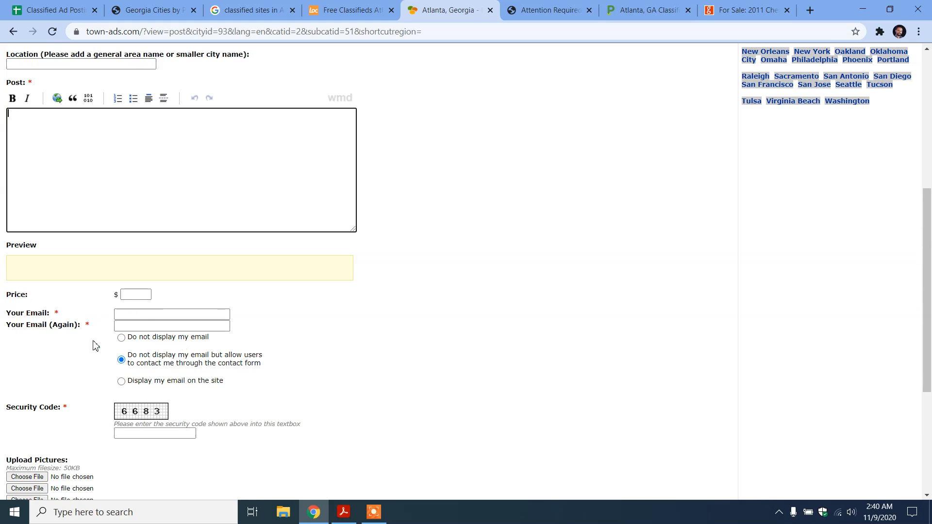
scroll(189, 349, "down", 1)
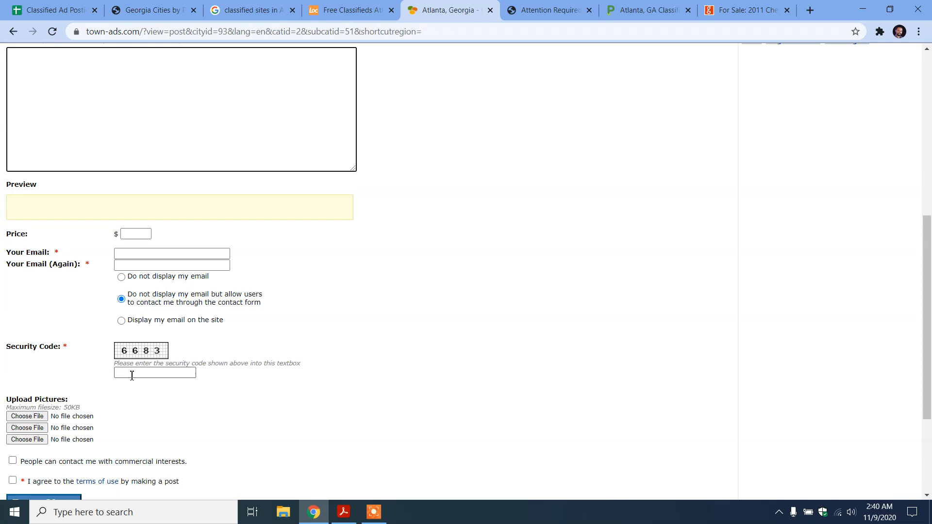
scroll(97, 376, "down", 2)
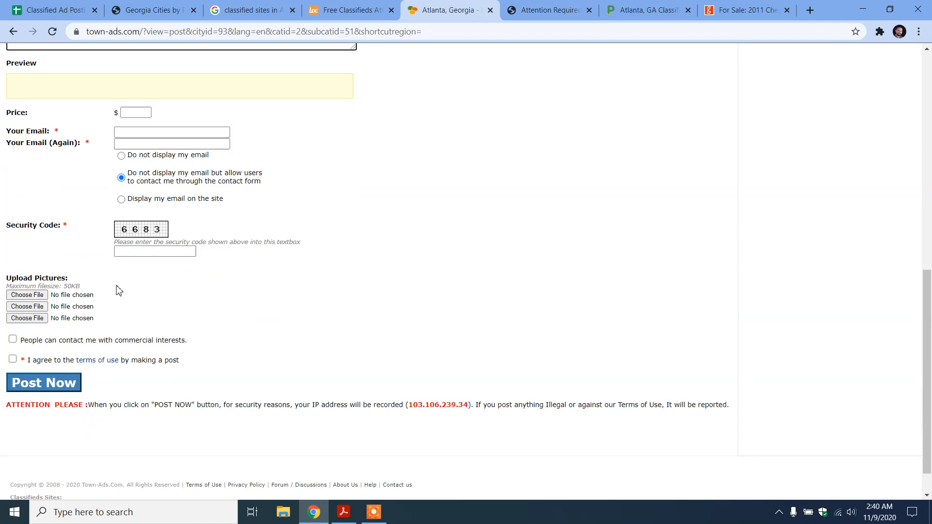
scroll(292, 307, "up", 2)
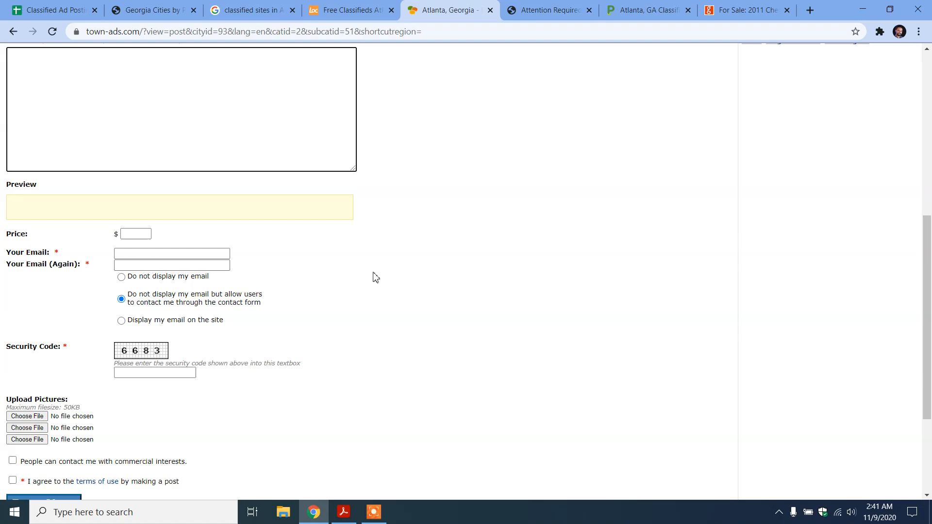
scroll(379, 243, "up", 1)
scroll(374, 224, "up", 1)
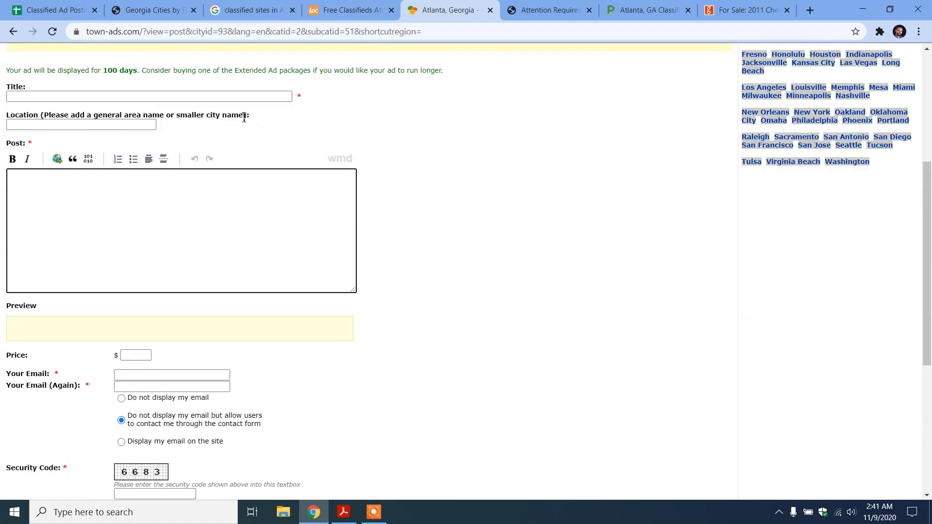
scroll(259, 129, "up", 1)
- Copy the 2011 Chevrolet Corvette headline from the Geebo listing into the town-ads ad's title
left_click(751, 6)
scroll(305, 249, "up", 5)
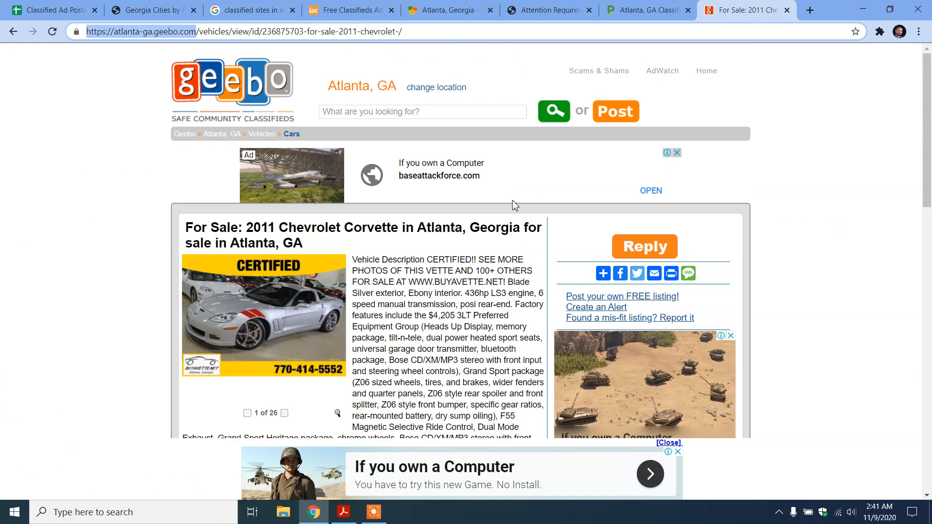
left_click(187, 228)
left_click_drag(178, 230, 194, 213)
key("ctrl+c")
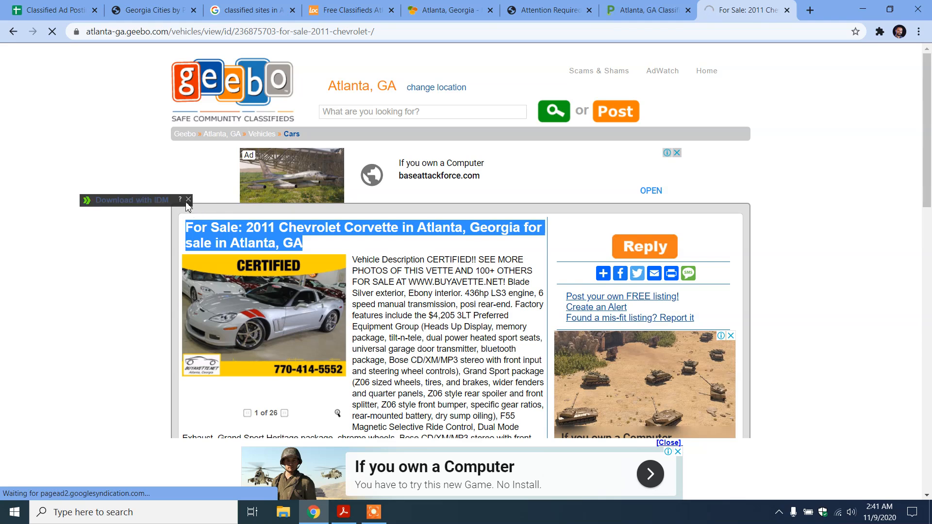
left_click(442, 5)
left_click(53, 158)
key("ctrl+v")
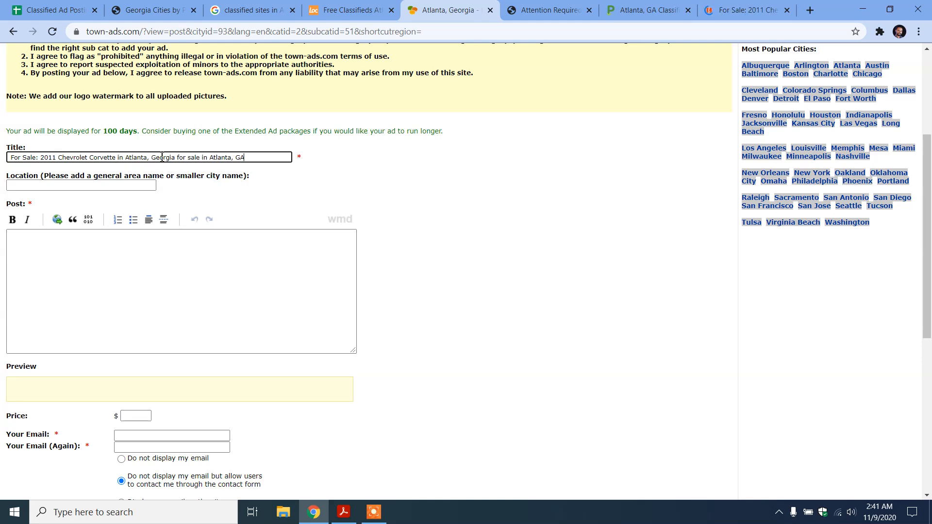
- Trim the ad title to "2011 Chevrolet Corvette in Atlanta, Georgia"
left_click_drag(177, 157, 333, 183)
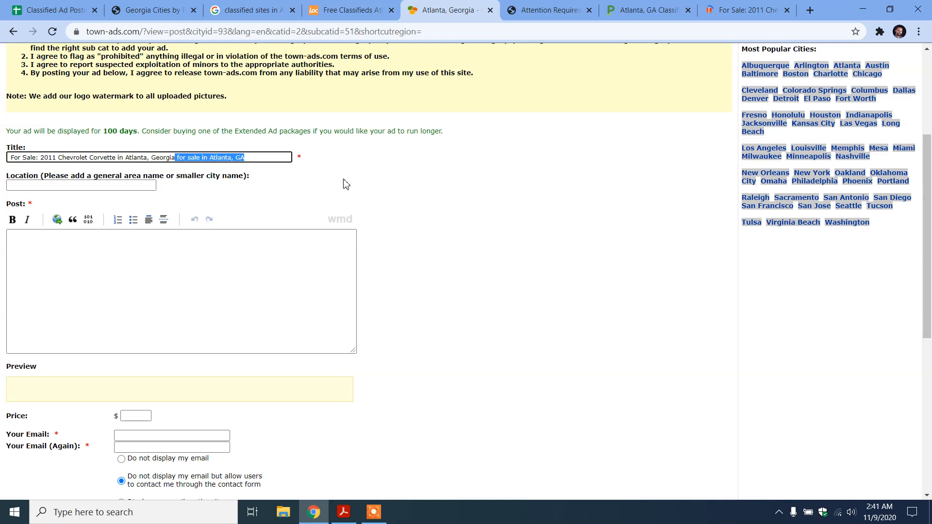
key("BackSpace")
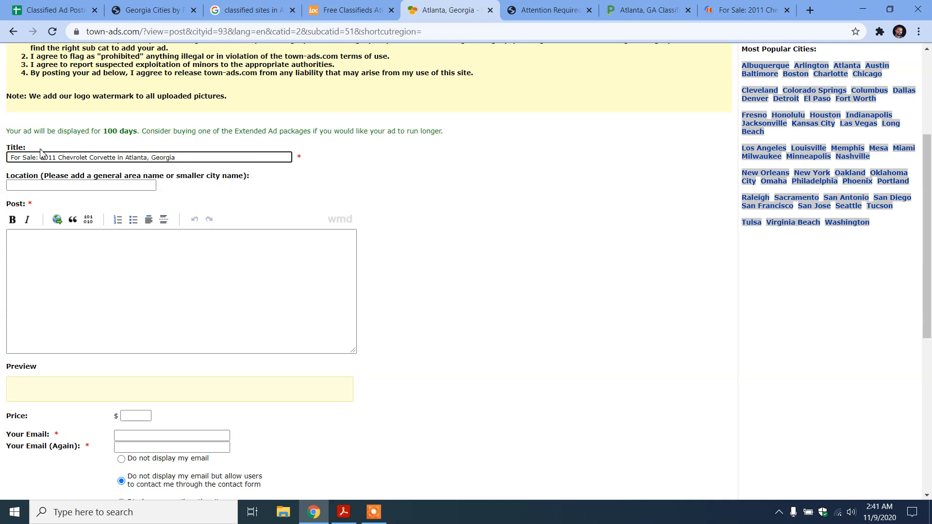
left_click_drag(43, 157, 2, 147)
key("BackSpace")
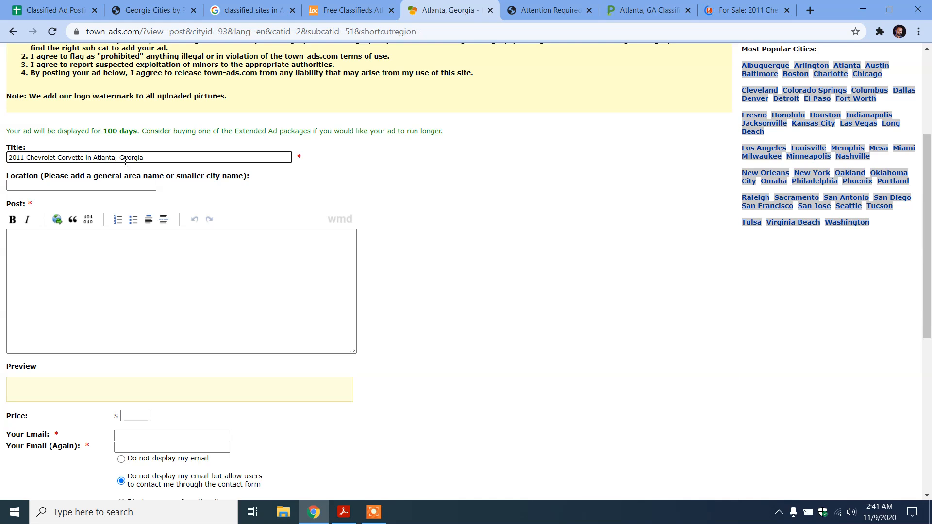
- Copy "Atlanta, Georgia" from the title into the ad's location
left_click_drag(144, 158, 93, 158)
key("ctrl+c")
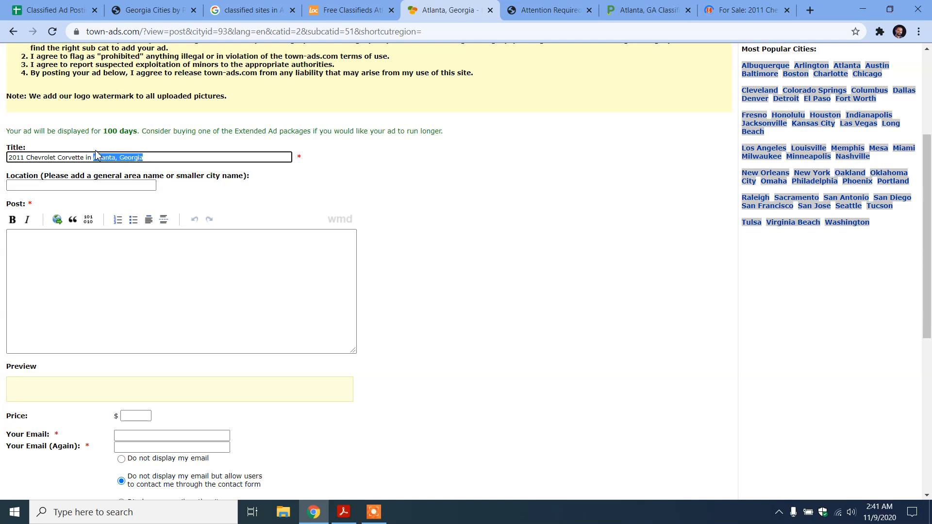
left_click(97, 189)
key("ctrl+v")
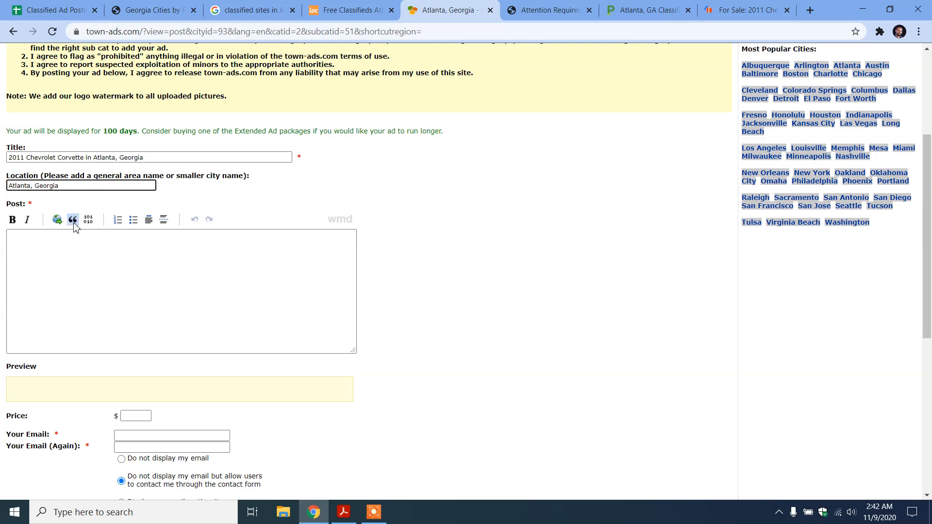
- Copy the Geebo listing's full vehicle description together with its details list, from ID# through Model: Corvette
left_click(747, 10)
scroll(405, 267, "down", 3)
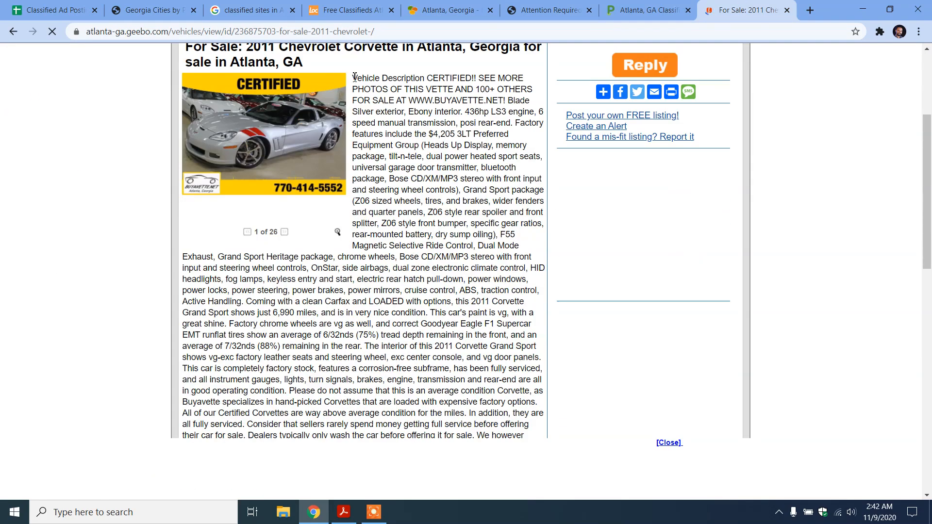
left_click_drag(352, 78, 446, 303)
left_click_drag(489, 438, 523, 439)
key("ctrl+c")
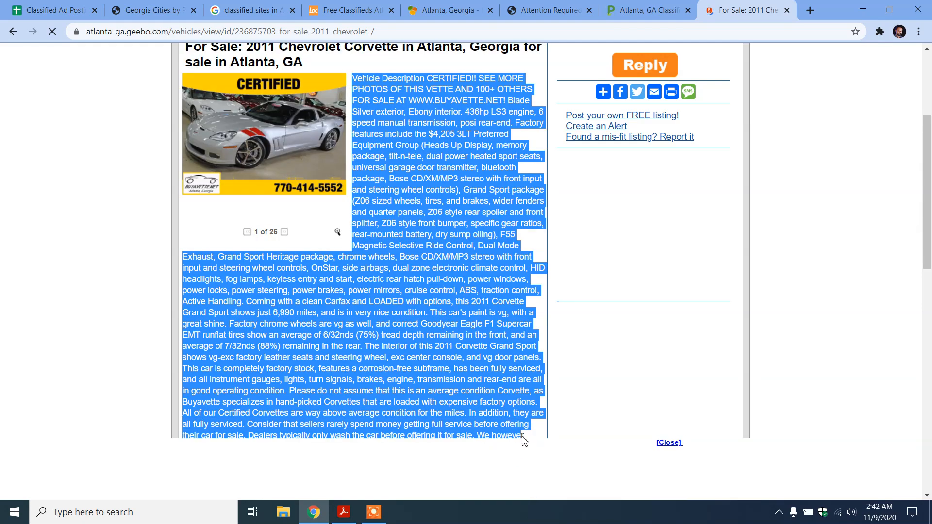
scroll(490, 349, "down", 4)
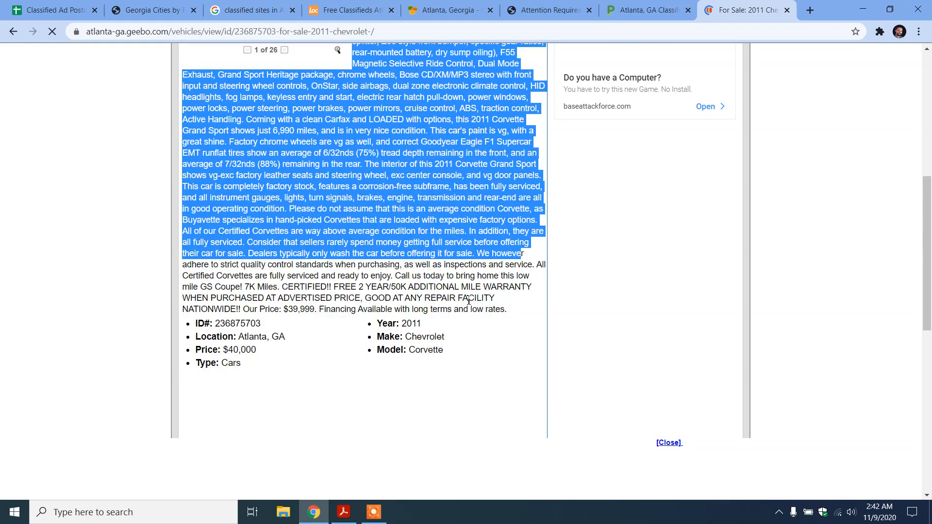
key("shift+Down")
key("shift+Down")
key("shift+Down")
key("shift+Down")
key("shift+Down")
key("shift+Down")
key("shift+Down")
key("shift+Down")
key("shift+Down")
key("shift+Down")
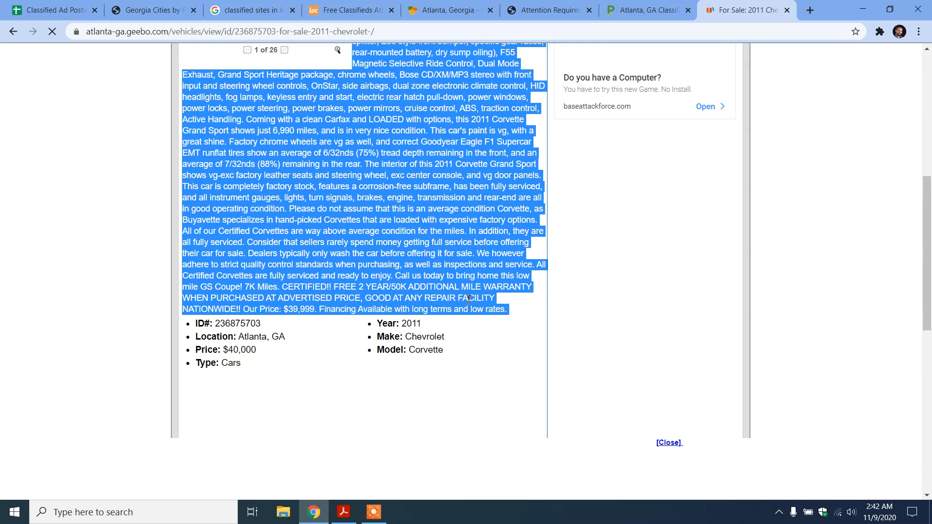
key("shift+Down")
key("shift+Down")
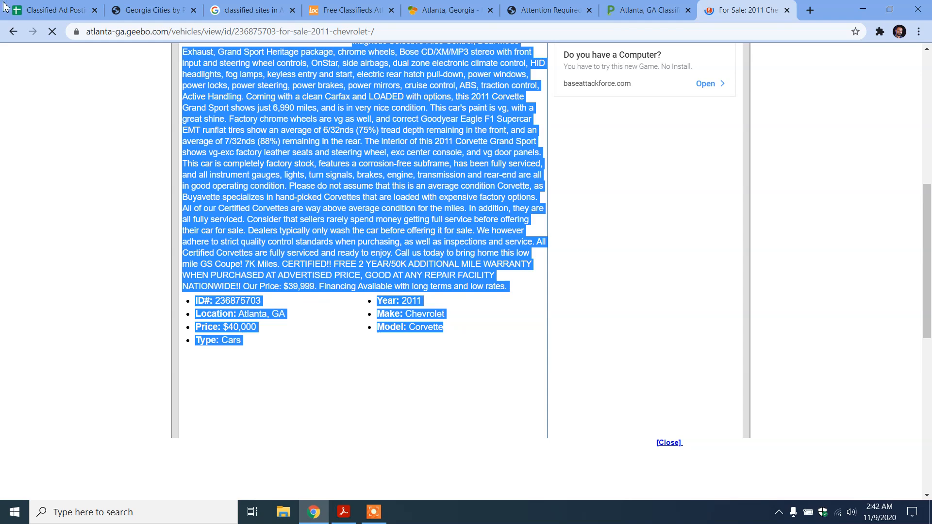
- Paste the copied vehicle description and details into the town-ads post text and check the preview
left_click(335, 7)
left_click(430, 6)
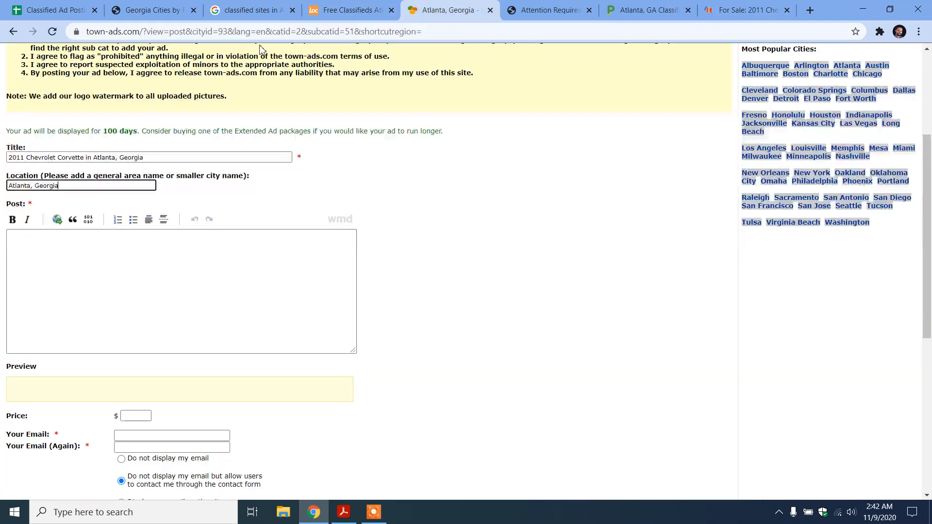
left_click(183, 286)
key("ctrl+v")
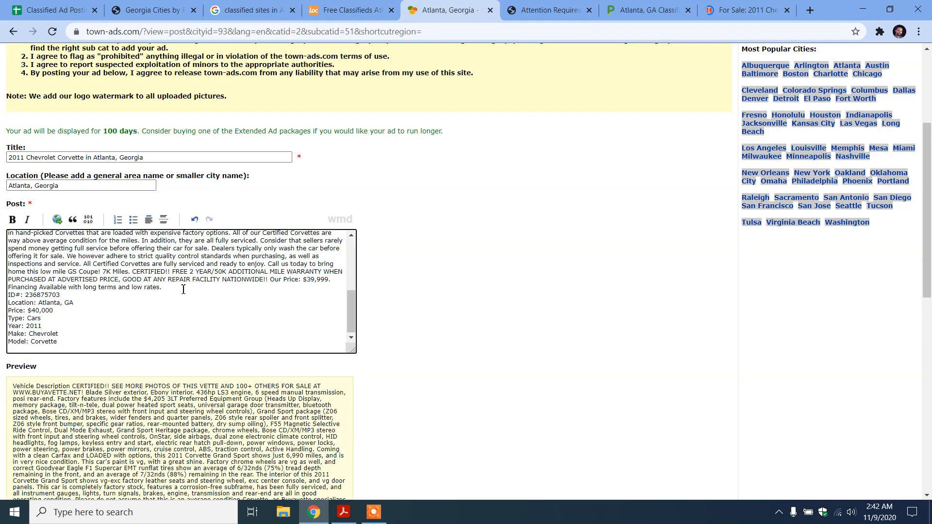
scroll(145, 305, "down", 1)
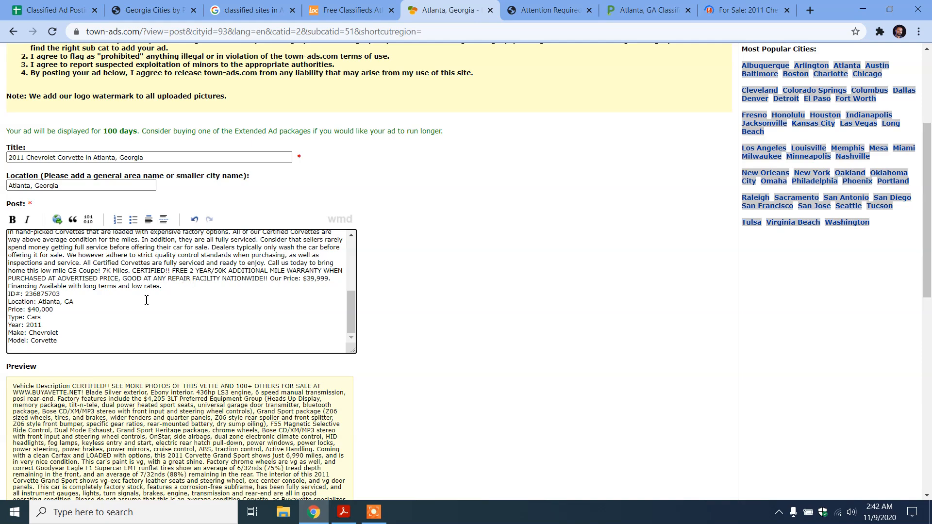
scroll(109, 304, "down", 5)
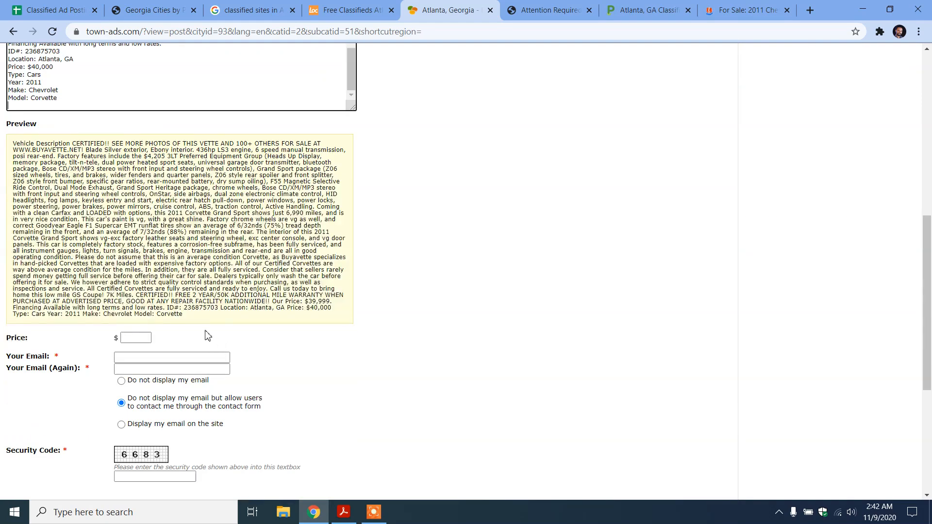
scroll(201, 329, "up", 6)
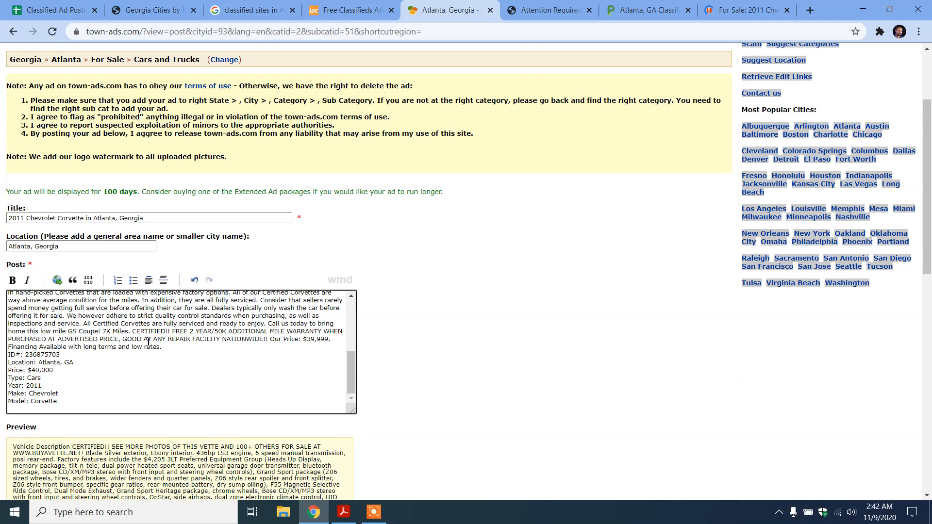
- Review the post preview and enter 40,000 as the ad's price
scroll(147, 341, "up", 3)
scroll(449, 404, "down", 4)
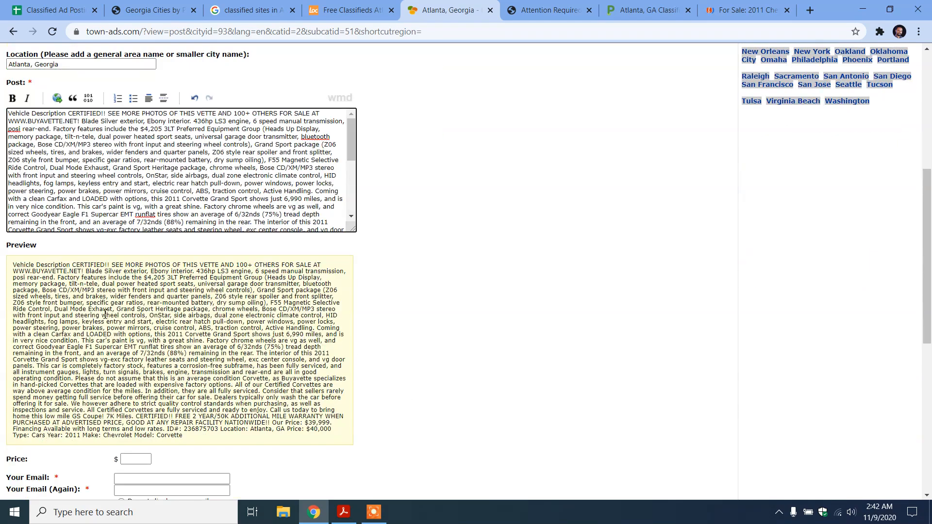
scroll(204, 339, "down", 4)
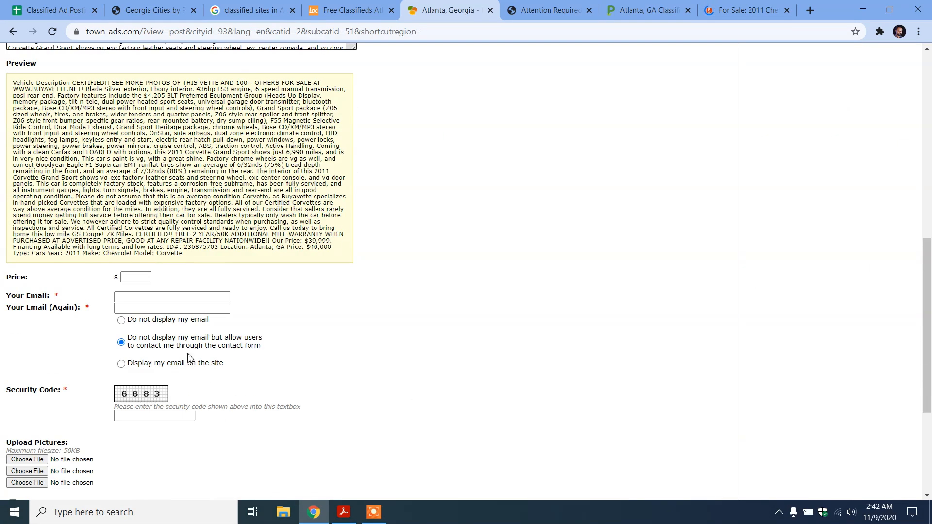
left_click(136, 277)
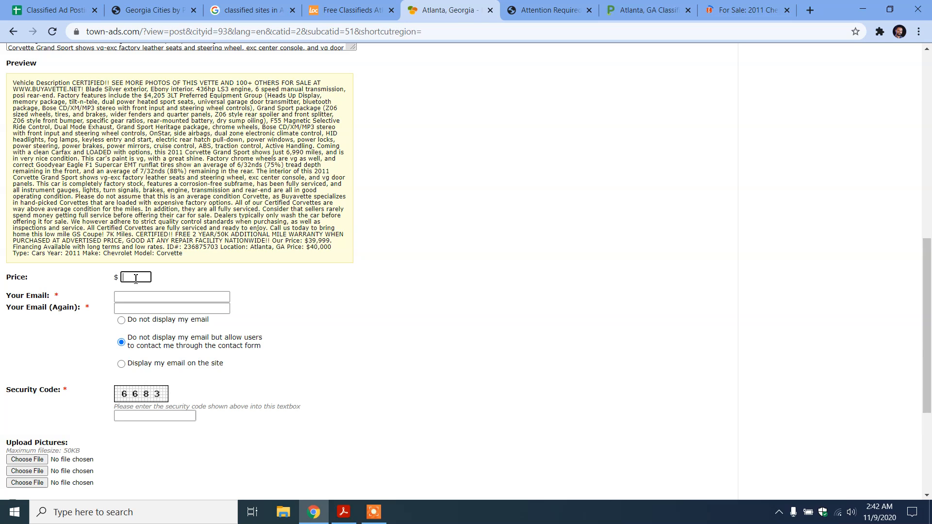
type("40,000")
- Fill in the contact's saved e-mail address and copy it into the e-mail confirmation field
left_click(137, 309)
left_click(137, 297)
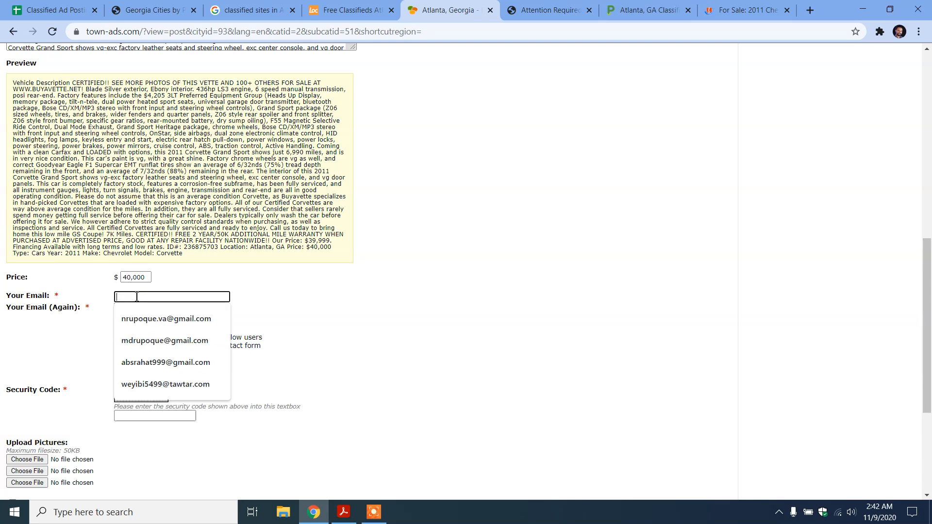
left_click(182, 318)
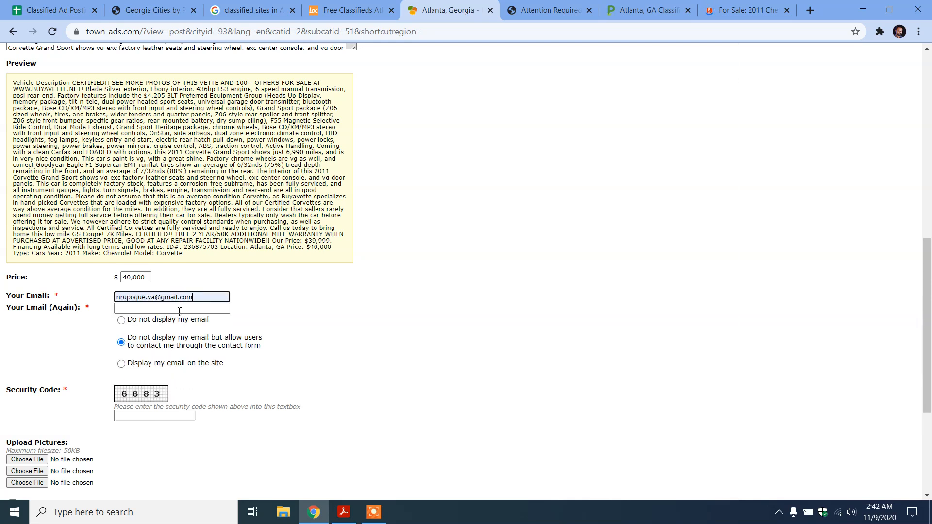
left_click_drag(141, 297, 194, 297)
key("ctrl+a")
key("ctrl+c")
left_click(144, 309)
key("ctrl+v")
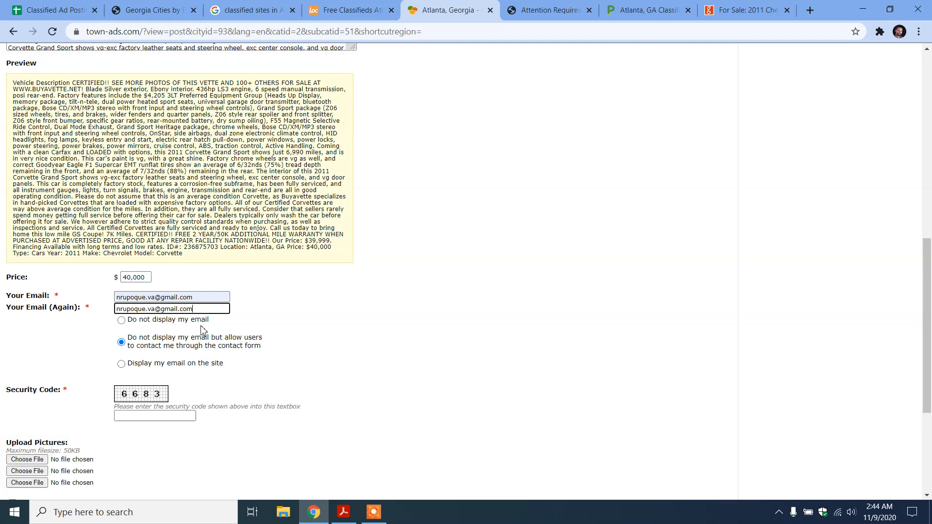
scroll(233, 330, "down", 1)
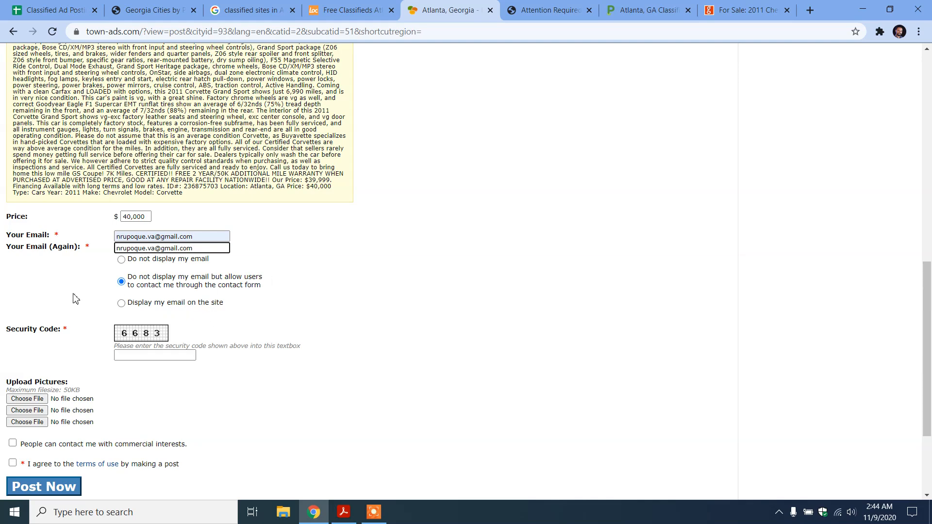
scroll(272, 299, "down", 3)
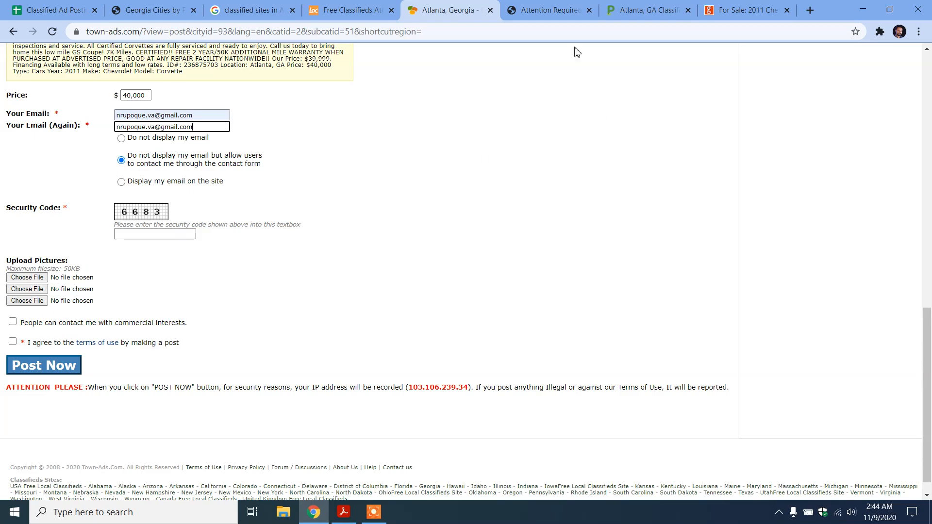
left_click(739, 6)
scroll(360, 301, "up", 8)
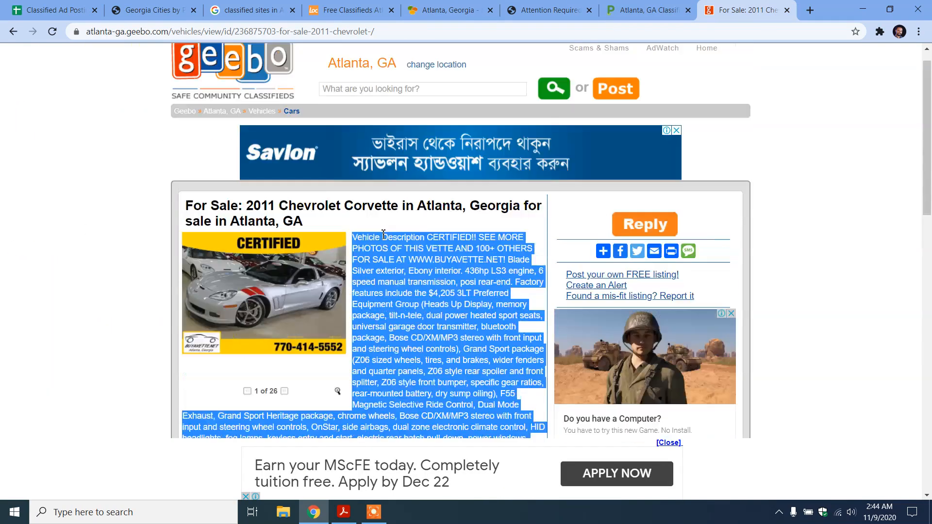
right_click(254, 303)
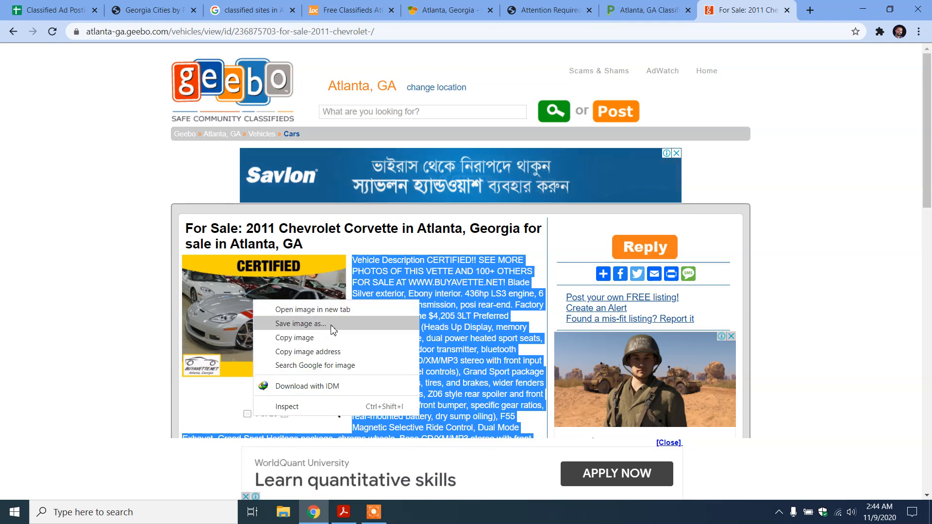
left_click(330, 325)
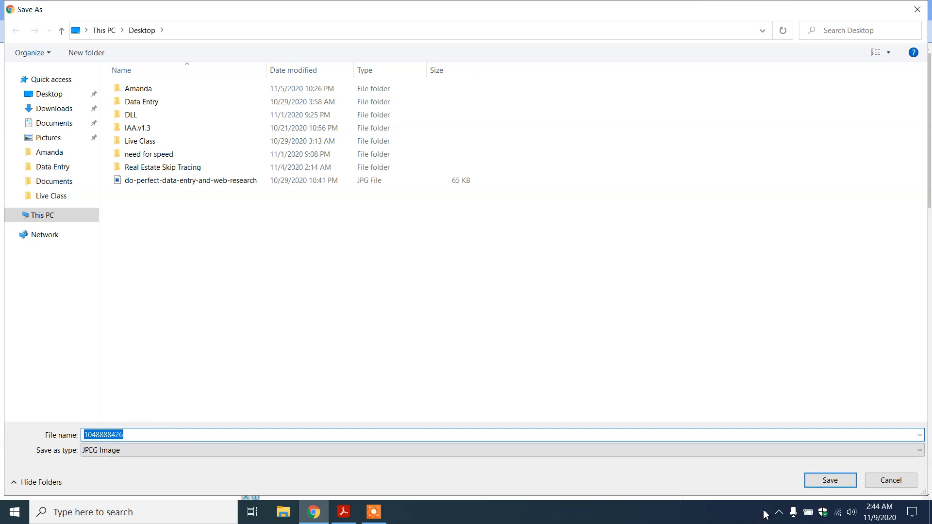
left_click(835, 483)
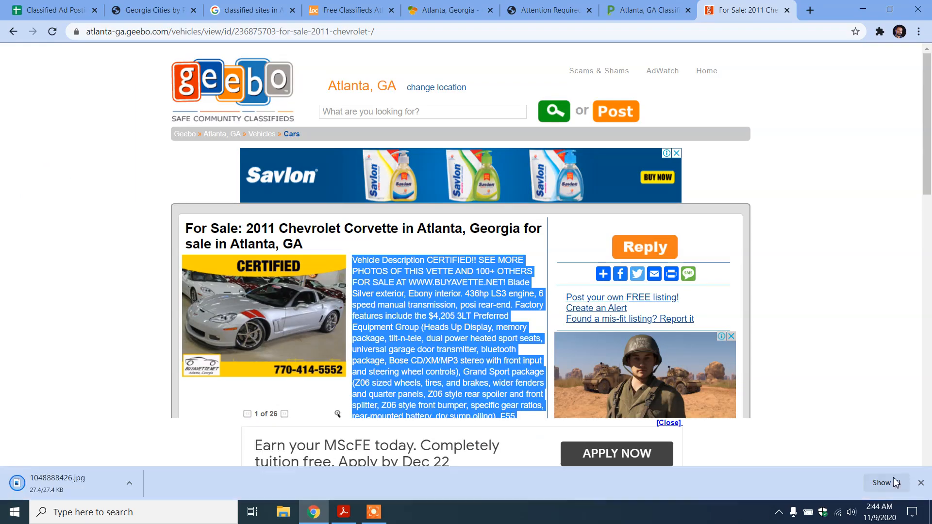
- Return to the town-ads form and attach 1048888426.jpg from the Desktop as the first picture
left_click(178, 5)
left_click(444, 10)
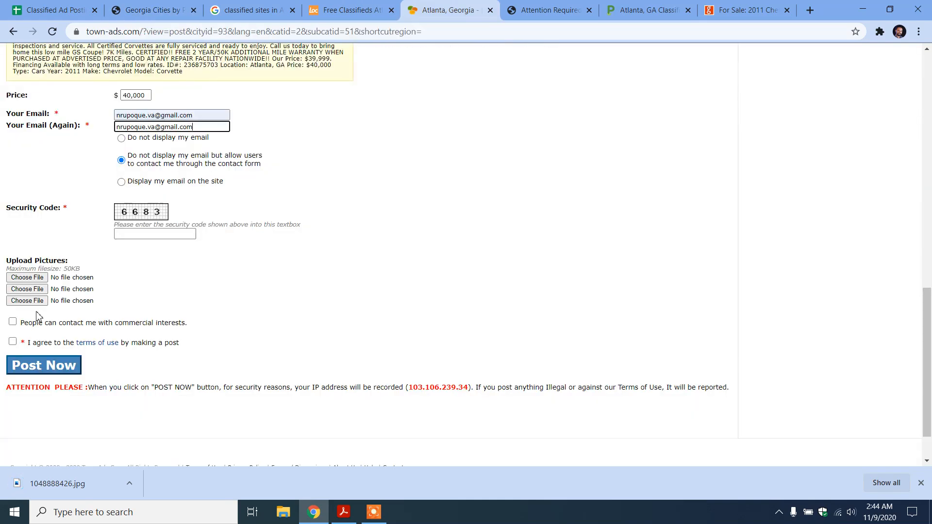
left_click(27, 278)
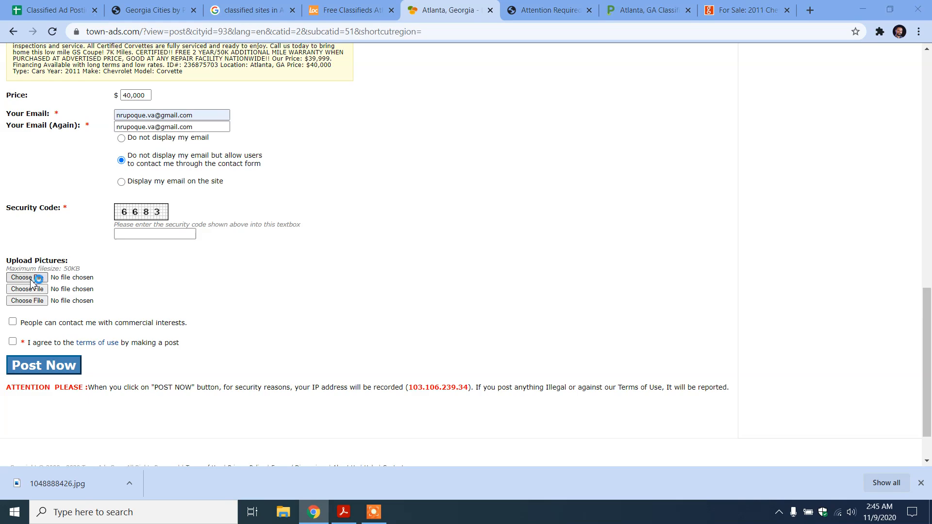
left_click(43, 94)
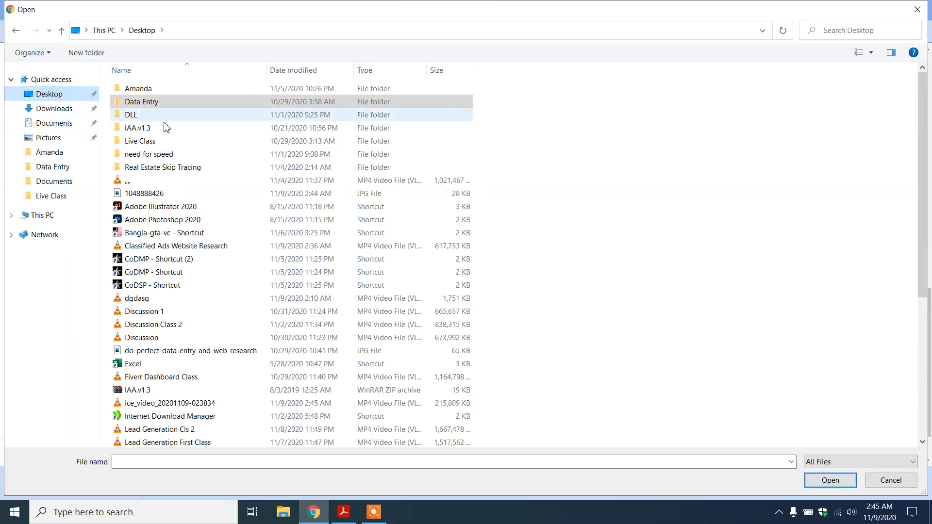
scroll(369, 291, "down", 6)
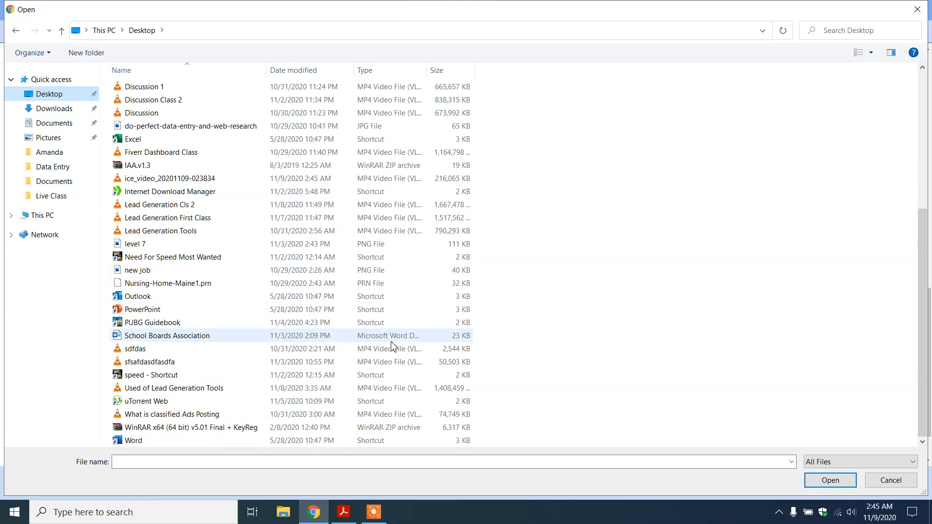
scroll(357, 371, "up", 6)
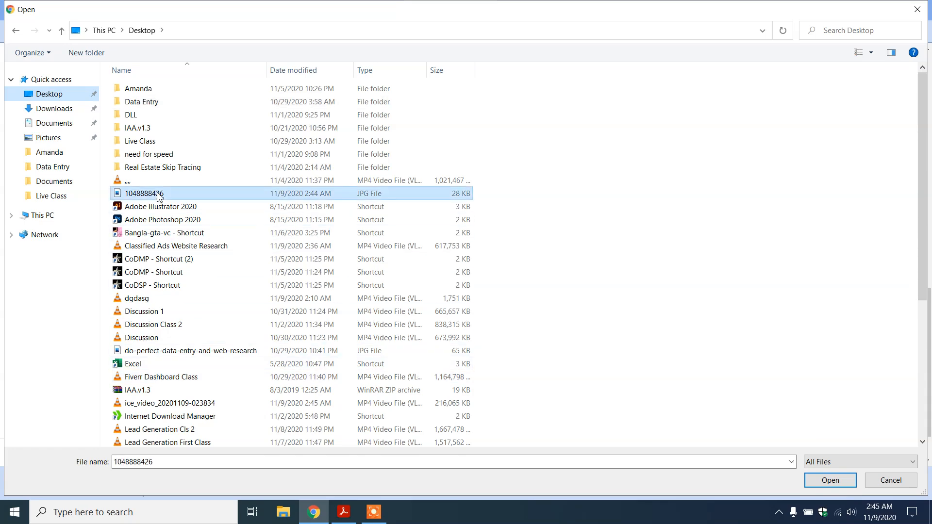
double_click(157, 194)
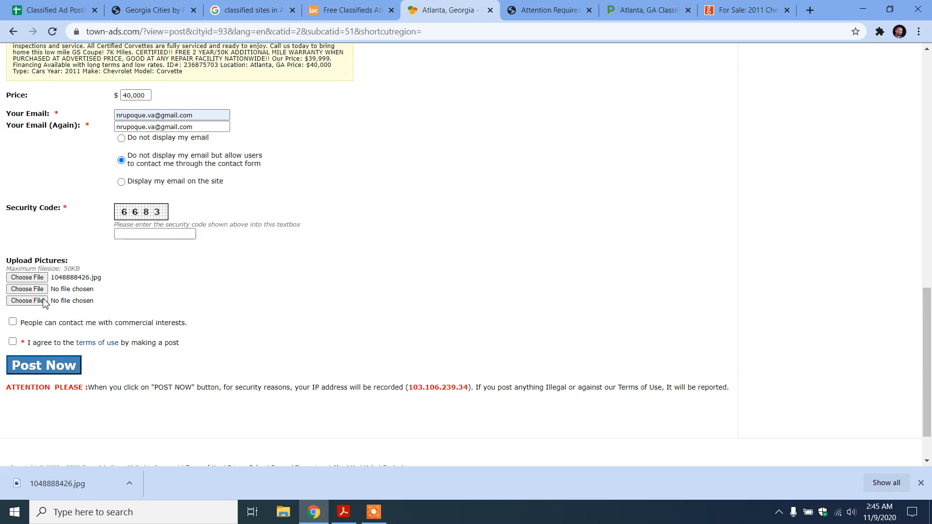
- Allow contact with commercial interests, agree to the terms of use and try to submit the ad
left_click(14, 322)
left_click(13, 342)
left_click(44, 373)
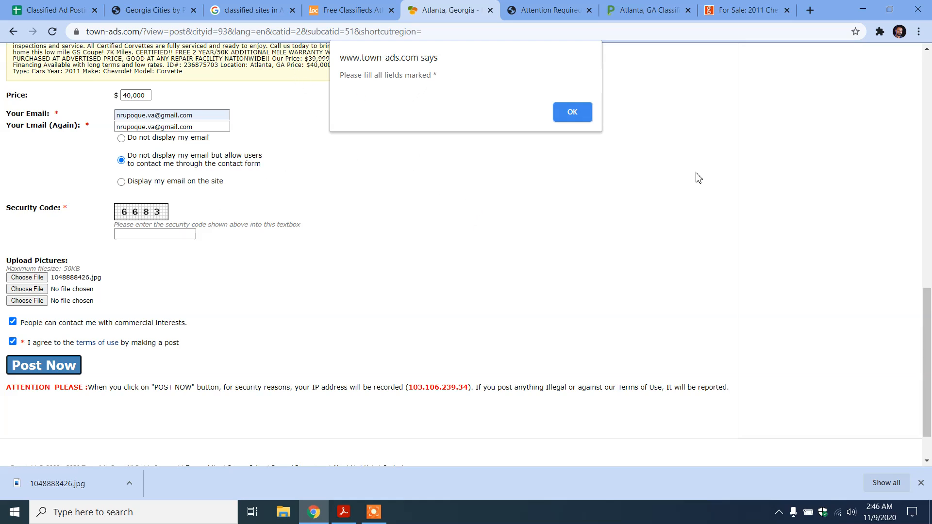
- Dismiss the alert, enter the displayed security code and try to submit the ad again
left_click(582, 112)
left_click(155, 233)
type("6683")
left_click(46, 364)
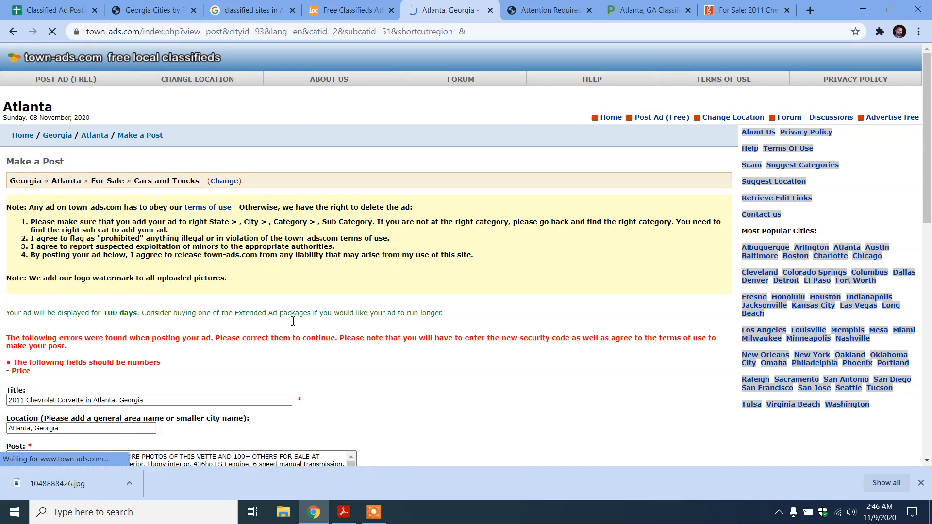
- Correct the ad's price to 40000 without a comma
scroll(250, 313, "down", 3)
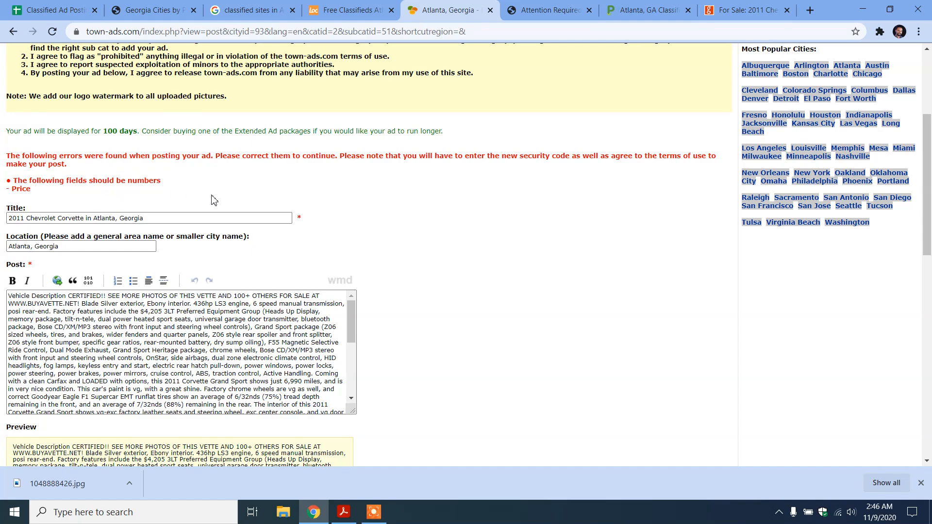
scroll(121, 194, "down", 10)
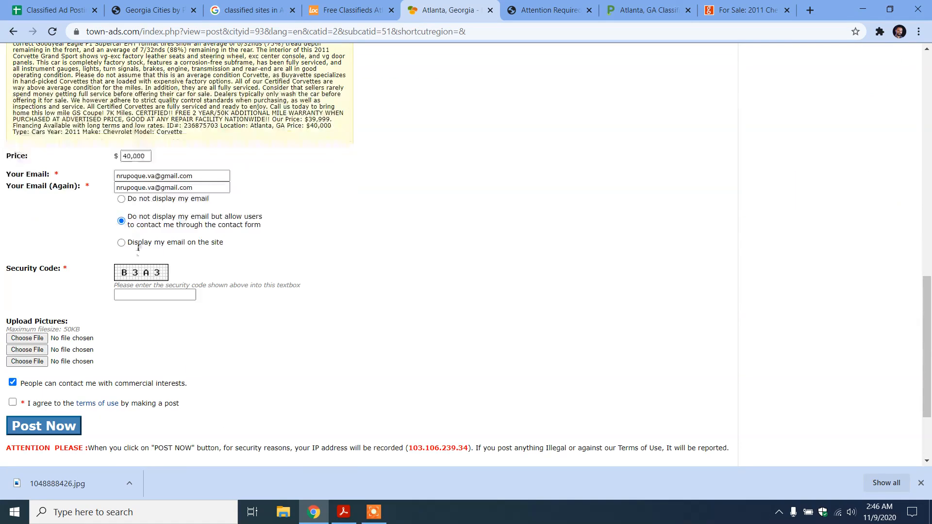
left_click(135, 156)
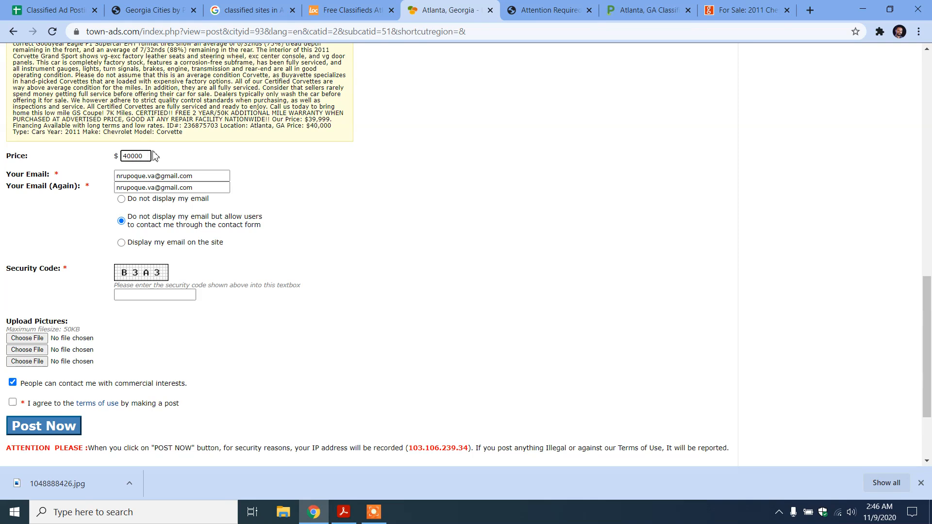
- Enter the new security code and attach 1048888426.jpg again as the first picture
left_click(157, 297)
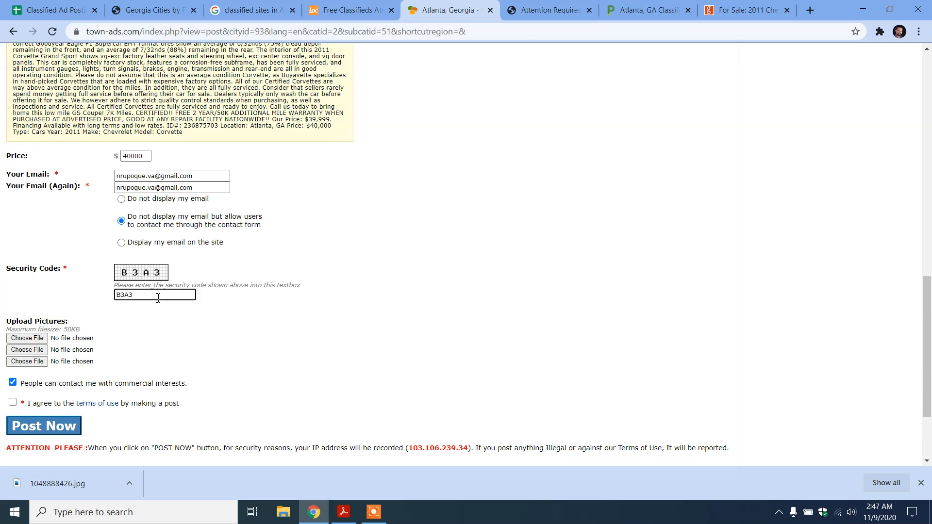
left_click(27, 338)
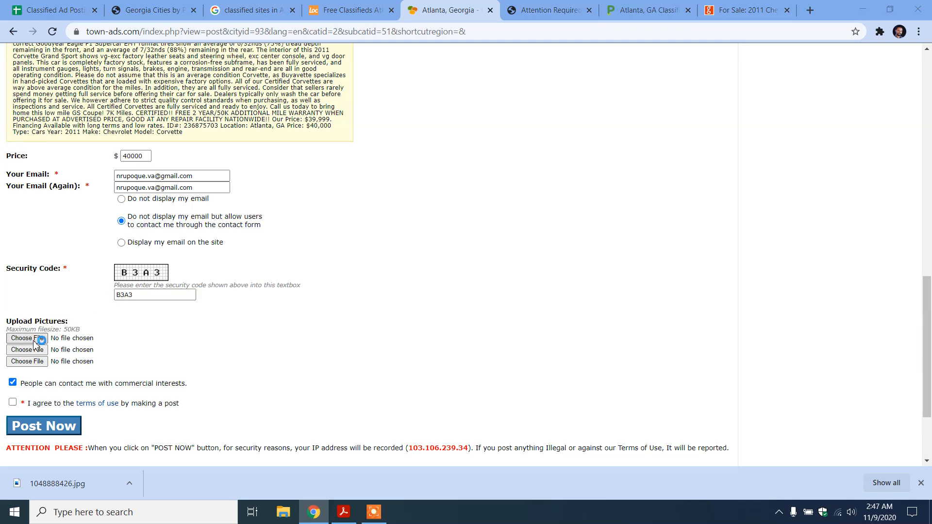
double_click(170, 195)
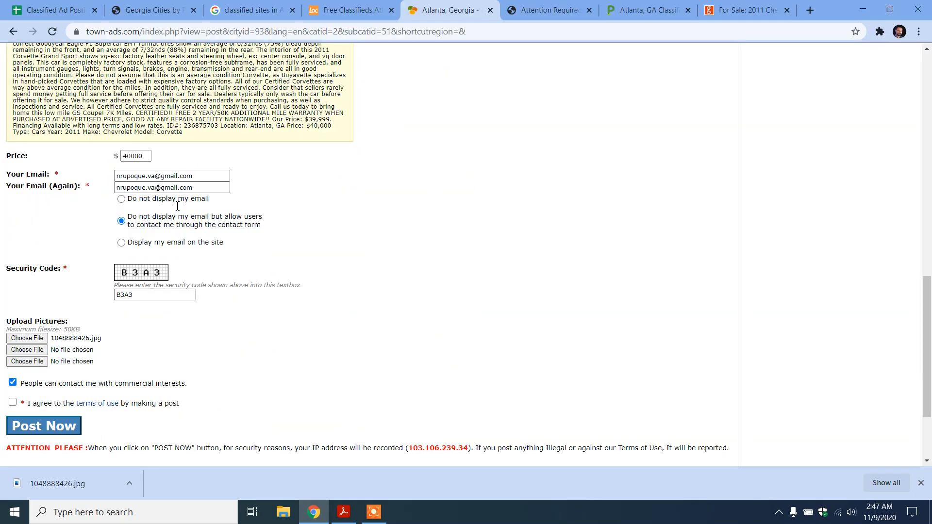
- Agree to the terms of use and submit the corrected ad
scroll(309, 332, "down", 3)
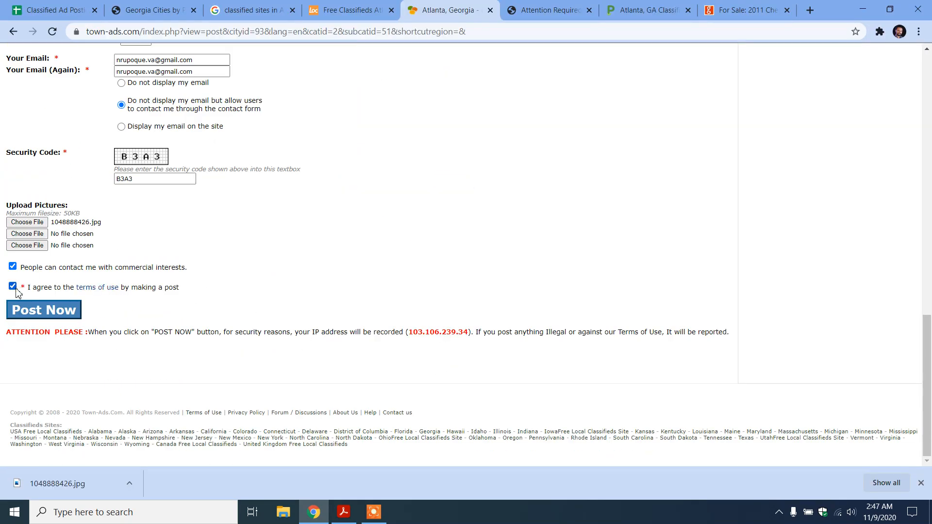
left_click(54, 313)
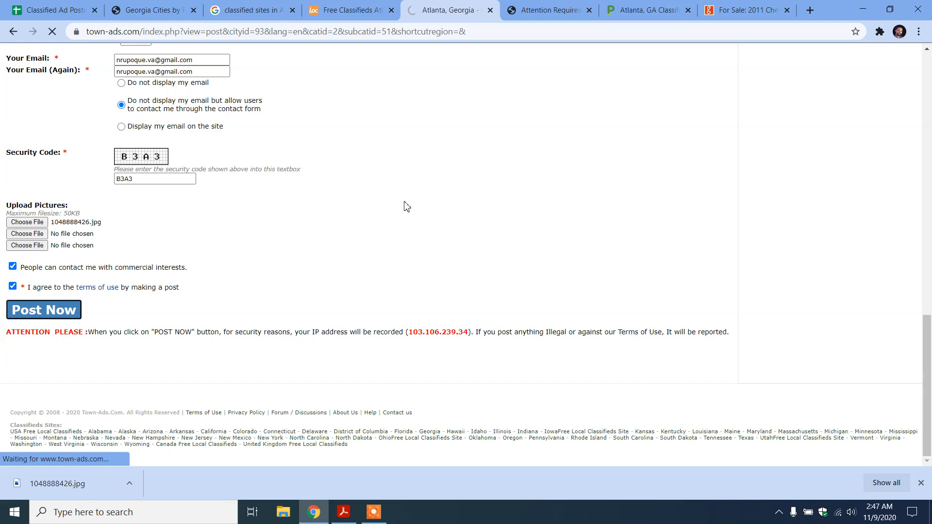
scroll(432, 219, "up", 3)
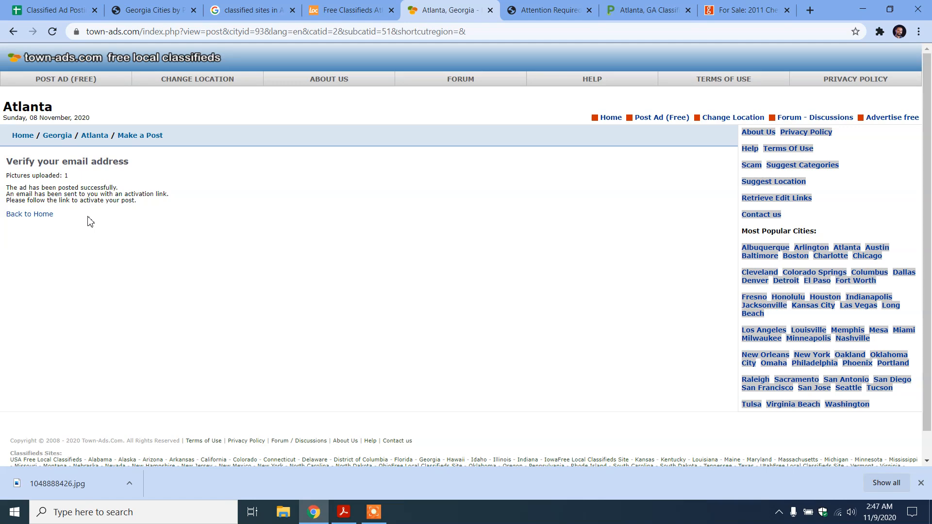
- Open the Gmail inbox in a new tab and switch to the account whose address was used in the ad
left_click(810, 10)
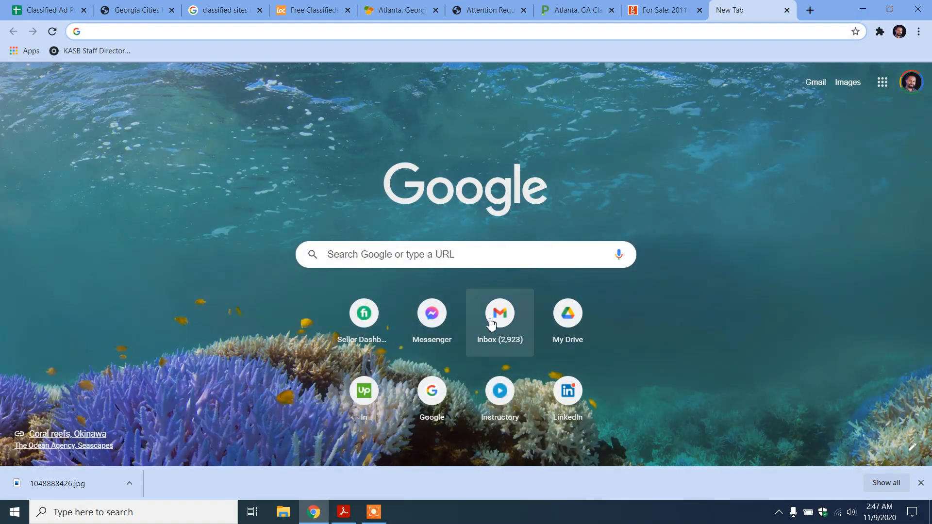
left_click(500, 314)
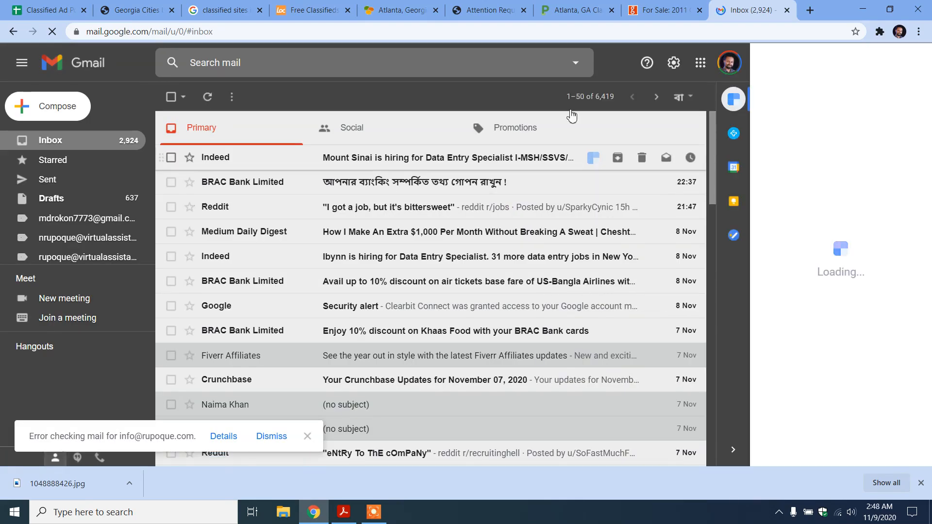
left_click(732, 71)
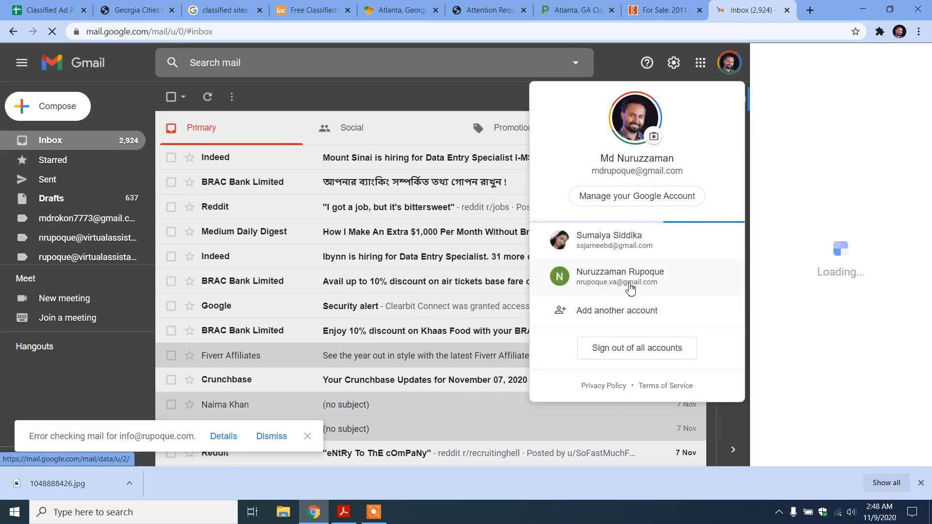
left_click(631, 277)
- Close the other account's inbox tab, confirming to leave the site, and dismiss the downloads bar
left_click(691, 5)
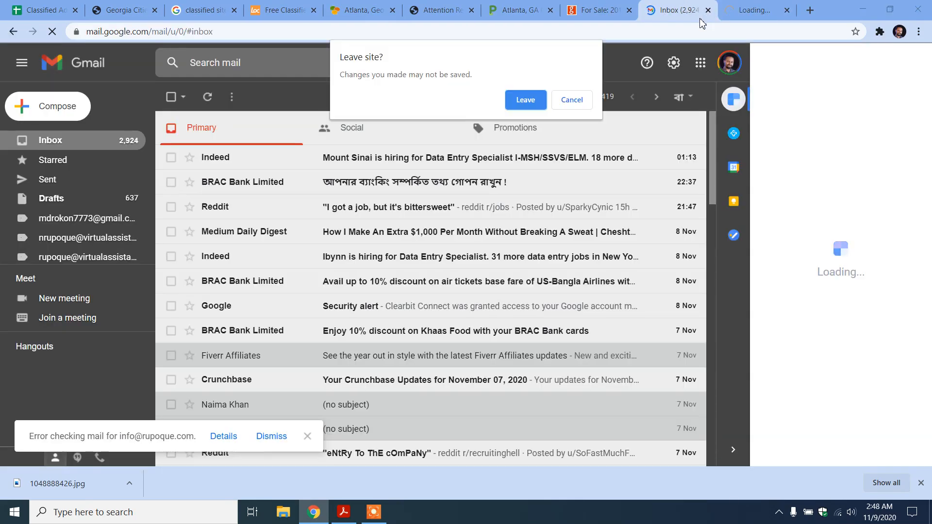
left_click(528, 101)
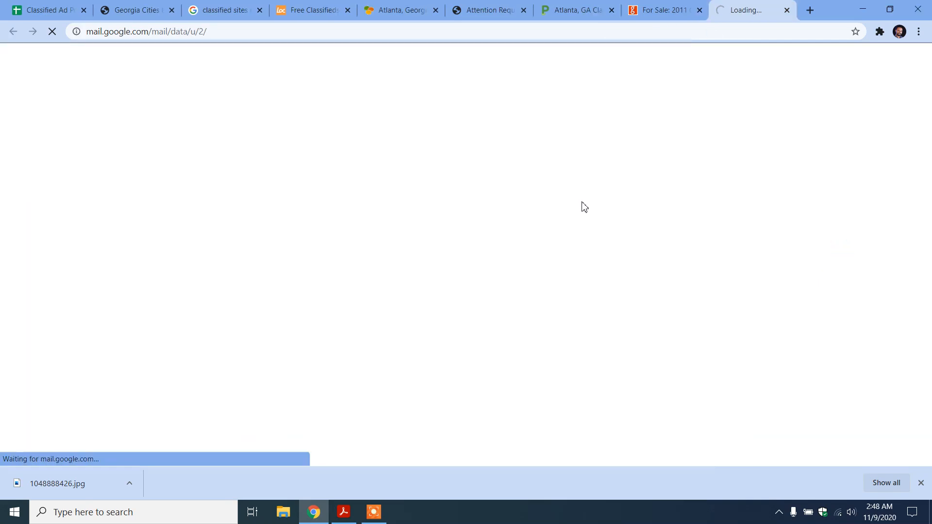
left_click(920, 483)
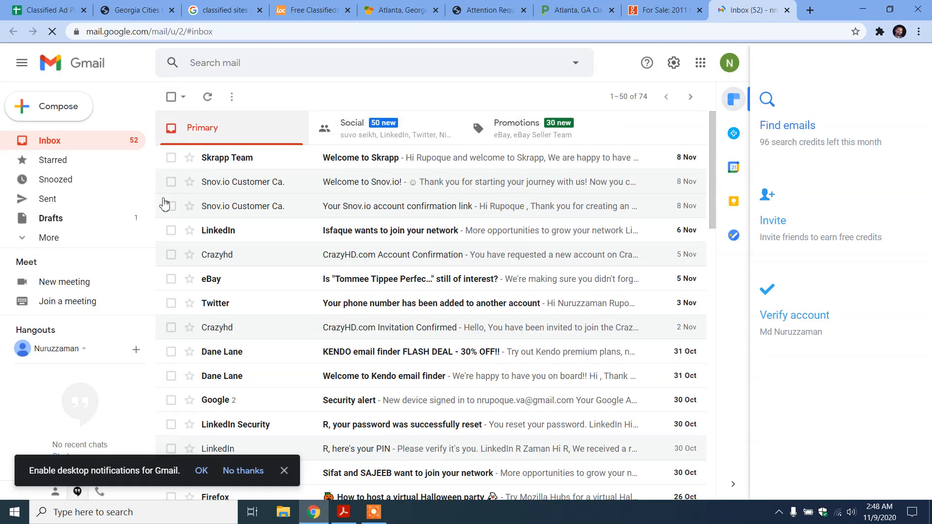
- Open the town-ads.com verification e-mail in the Spam folder and follow its link to activate the ad
left_click(77, 235)
scroll(77, 233, "down", 3)
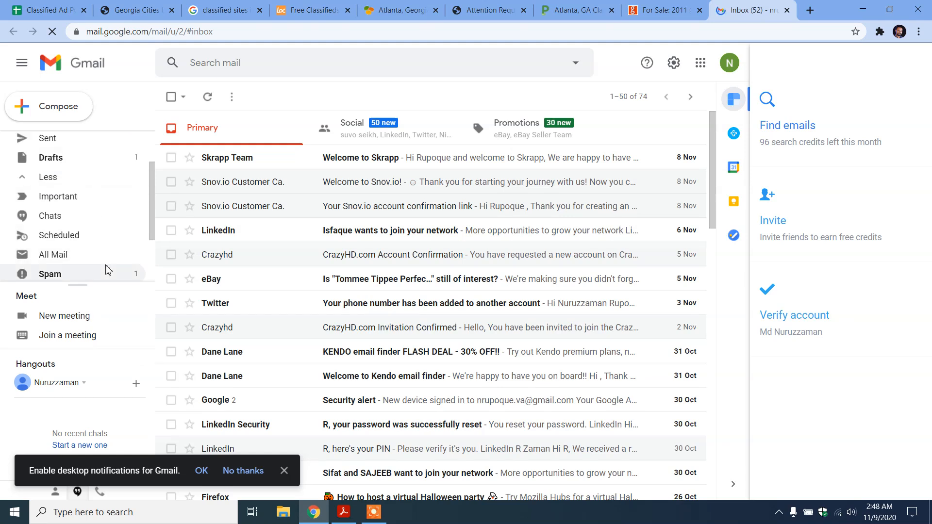
left_click(59, 221)
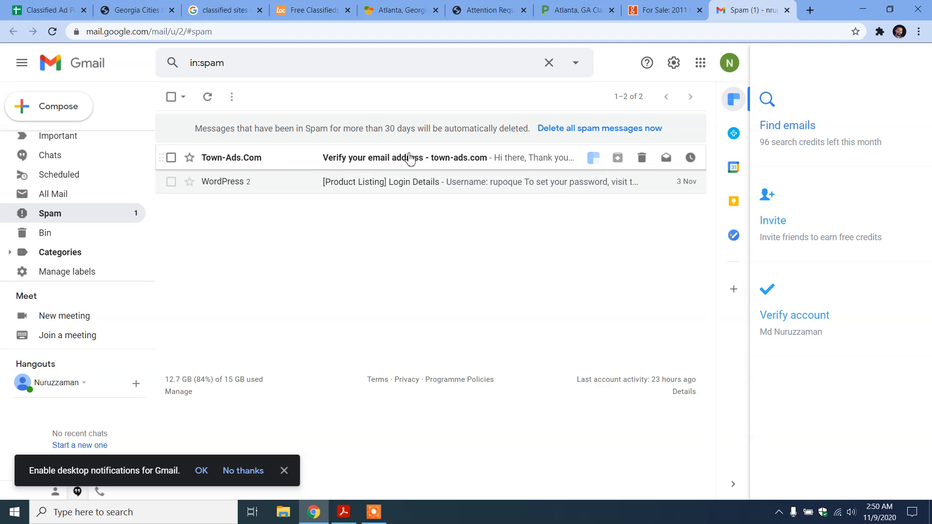
left_click(415, 163)
scroll(431, 268, "down", 3)
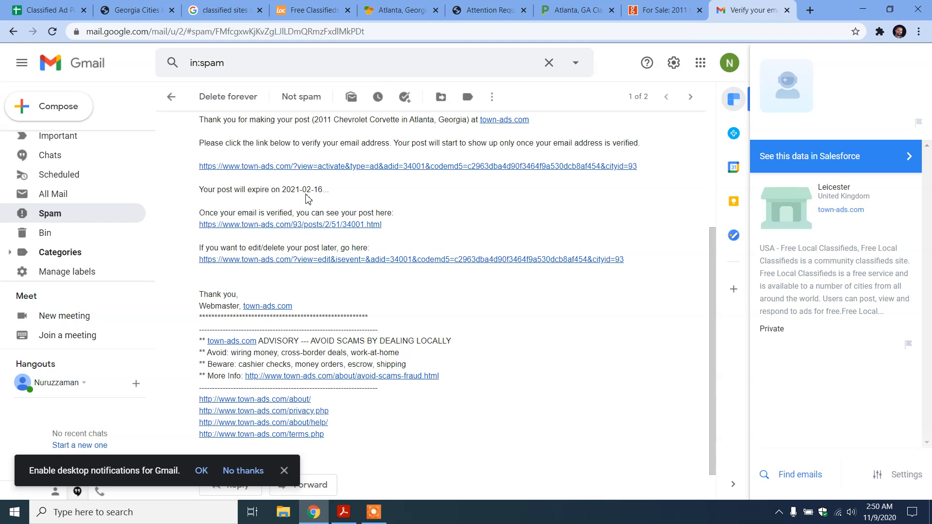
left_click(333, 166)
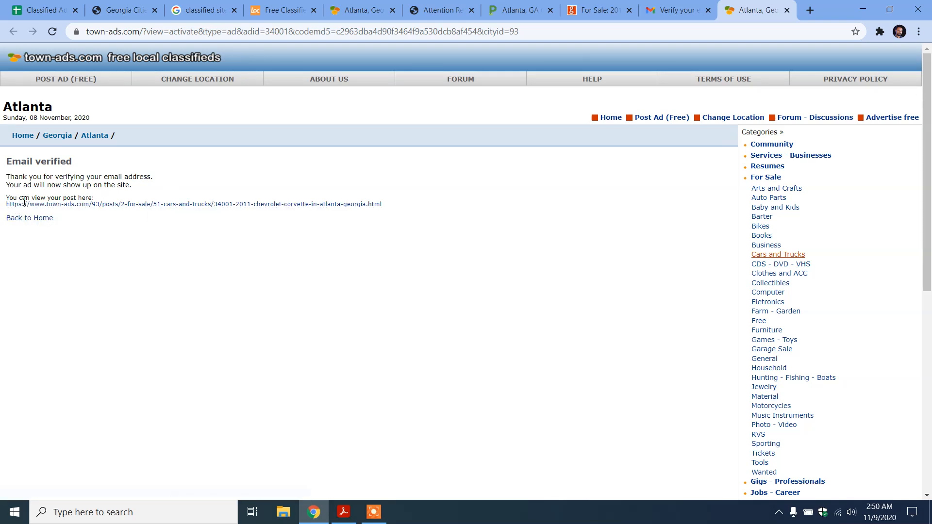
- Open the activated post's link in a new tab and switch to that tab
right_click(102, 206)
left_click(139, 210)
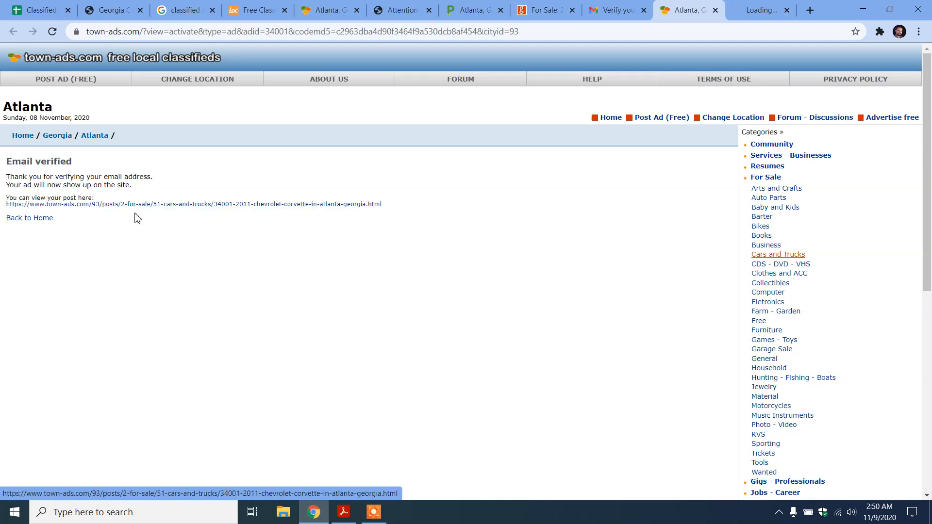
left_click(758, 9)
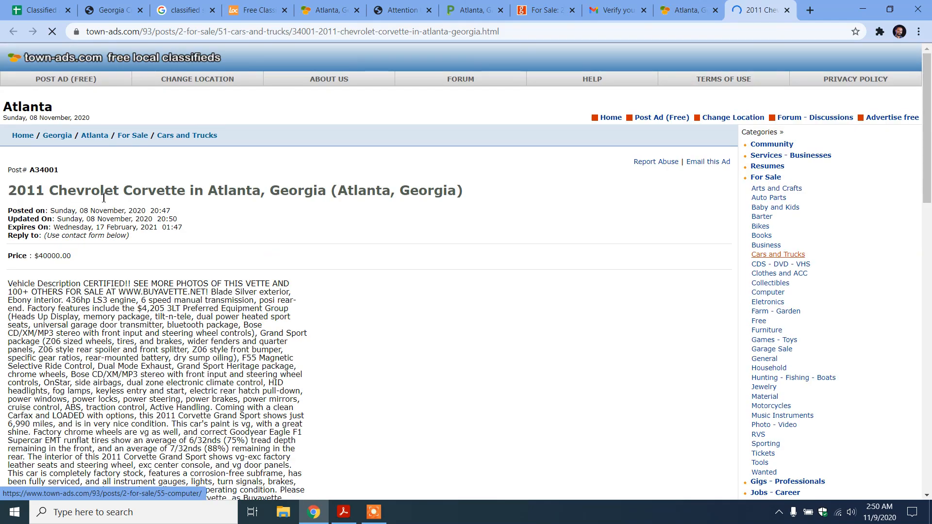
- Examine the published ad's title, location, price, description and picture
scroll(759, 302, "down", 8)
scroll(227, 256, "up", 8)
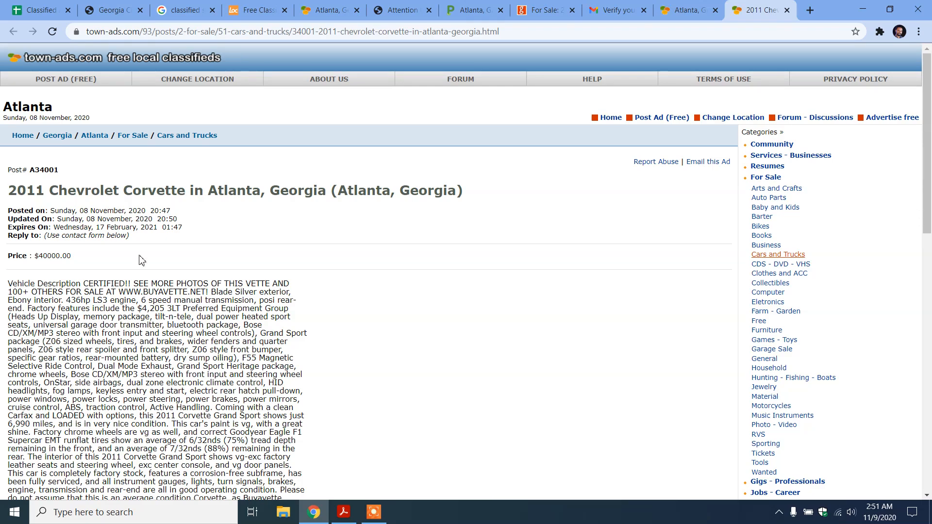
scroll(415, 320, "down", 6)
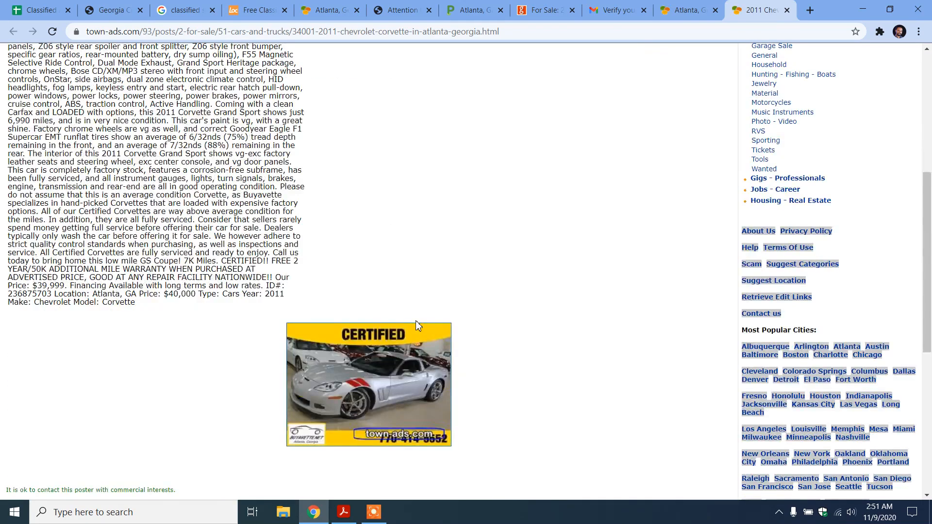
scroll(416, 320, "up", 6)
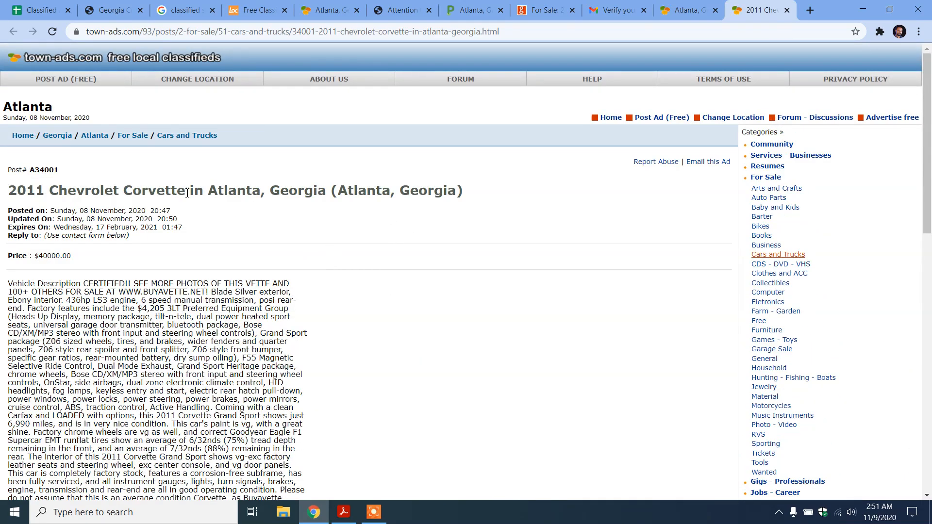
left_click_drag(191, 193, 20, 189)
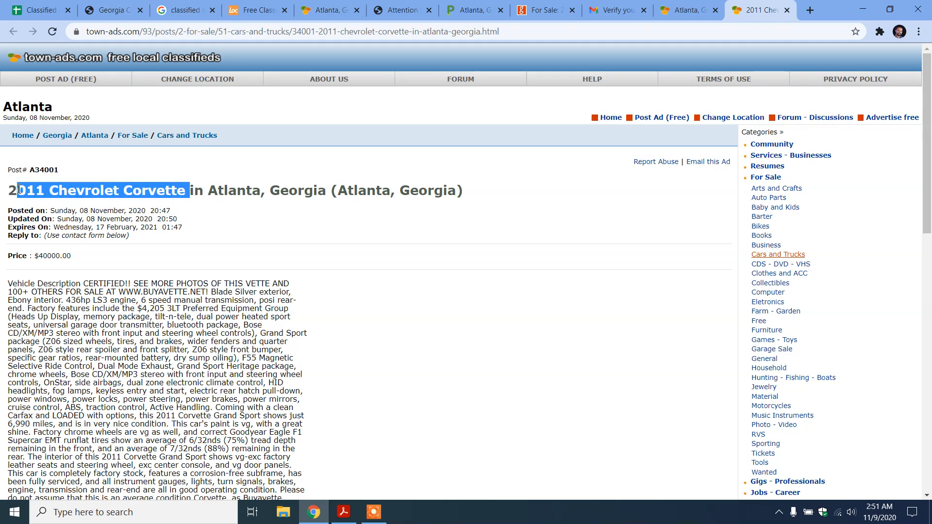
left_click(332, 195)
left_click_drag(333, 192, 462, 196)
left_click(462, 197)
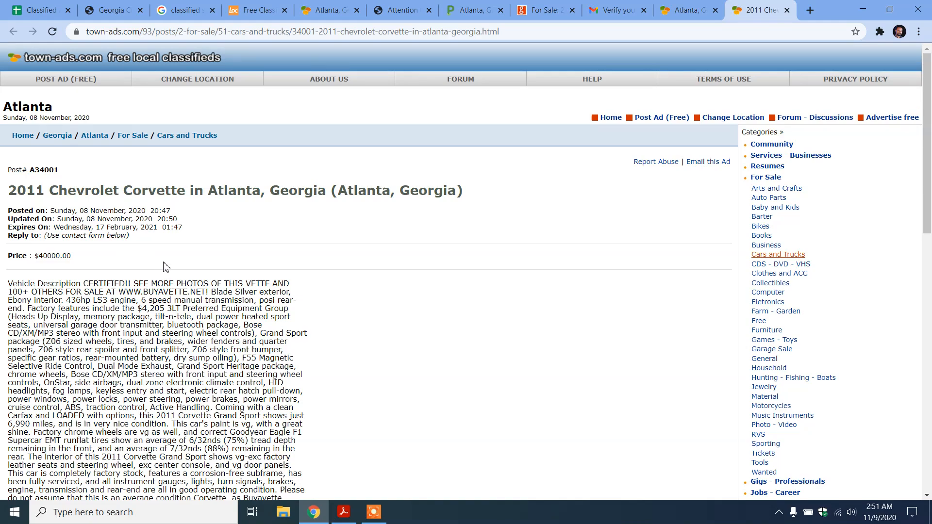
- Fill in both e-mail fields of the ad's contact form with the test sender's address
scroll(443, 288, "down", 6)
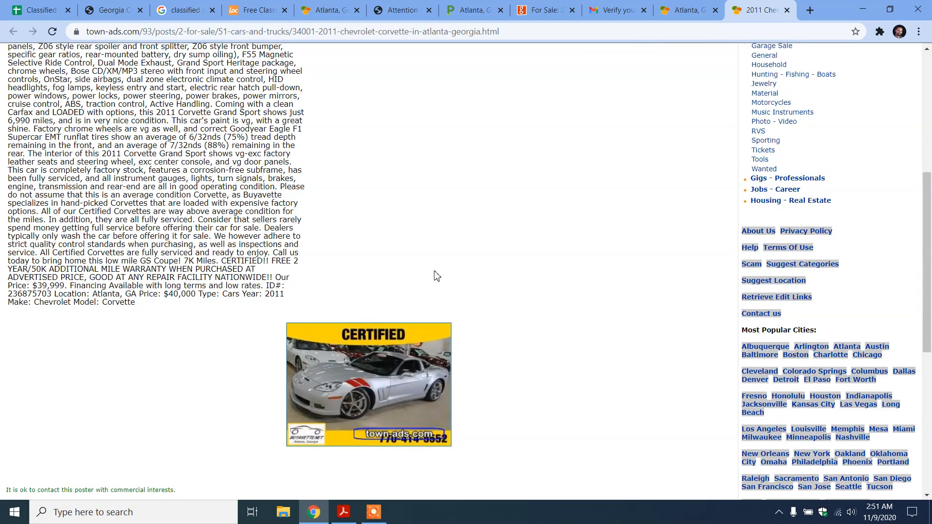
scroll(434, 271, "down", 5)
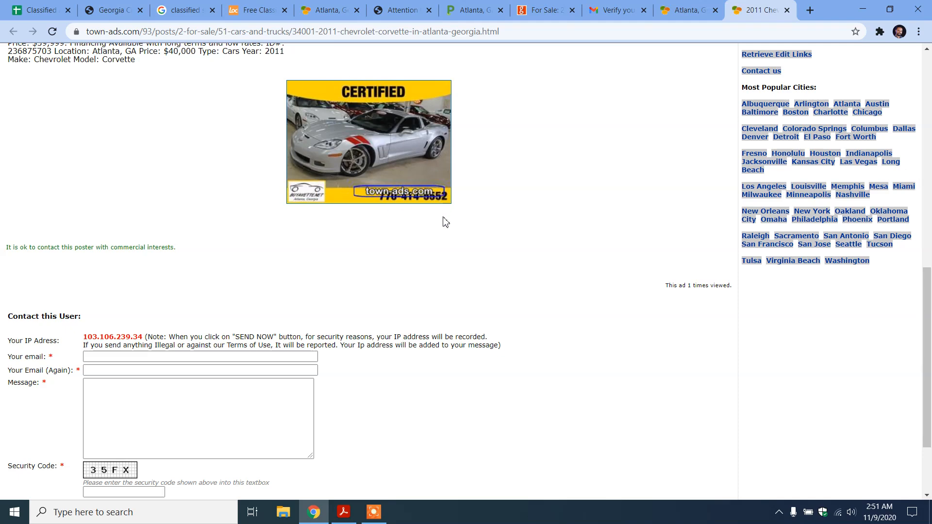
scroll(445, 222, "down", 2)
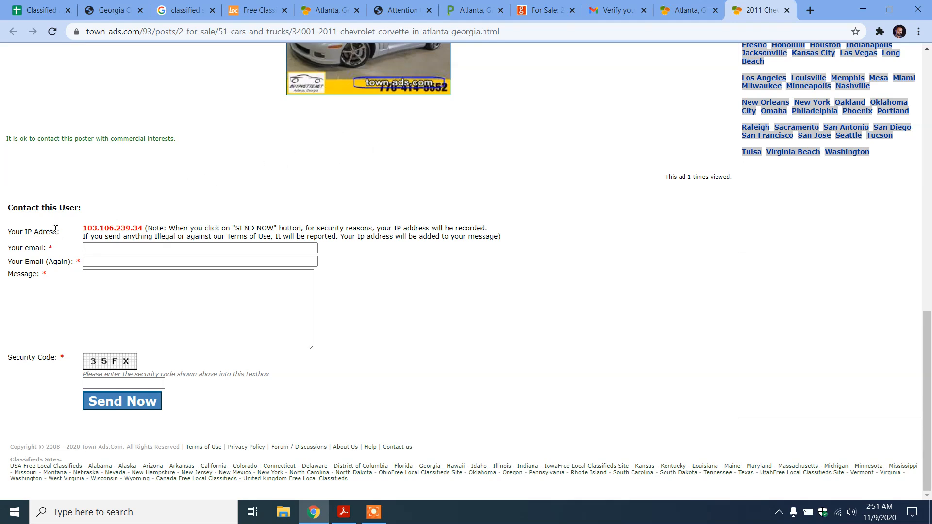
left_click(103, 247)
left_click(120, 199)
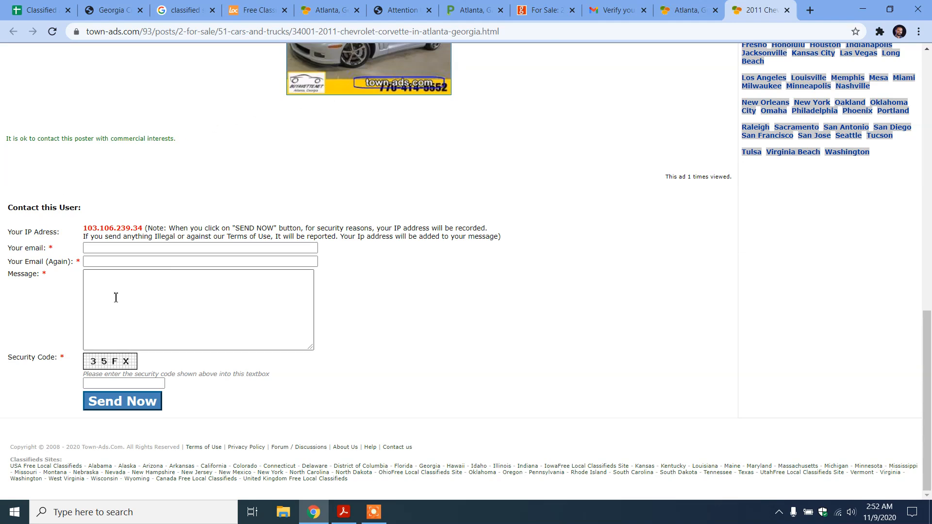
left_click(157, 250)
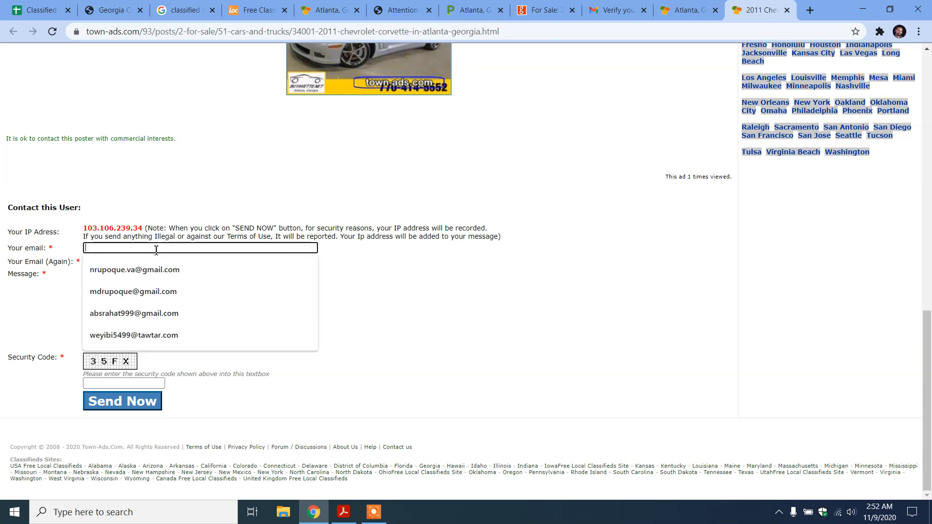
left_click(162, 292)
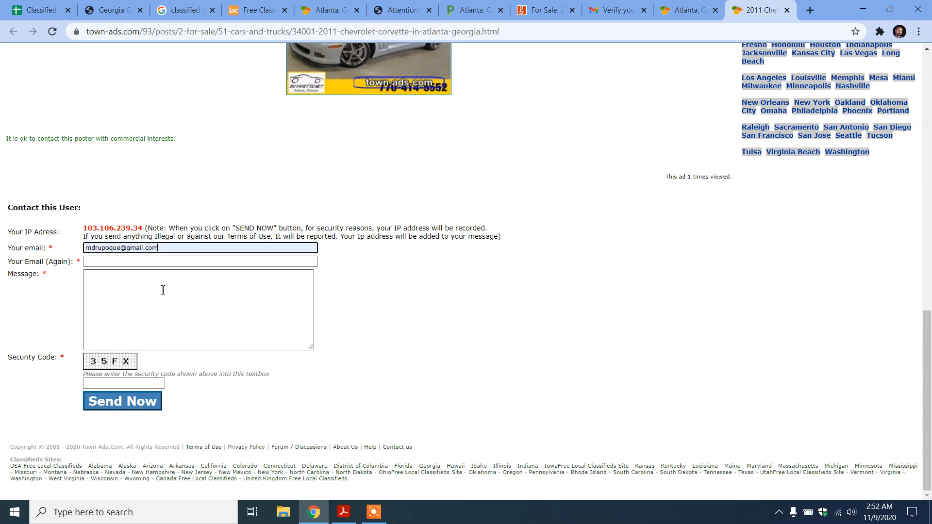
left_click_drag(170, 248, 54, 230)
left_click(113, 262)
- Write the message "I want to buy this car", enter the displayed security code and send the inquiry
left_click(122, 290)
type("I want to buy t")
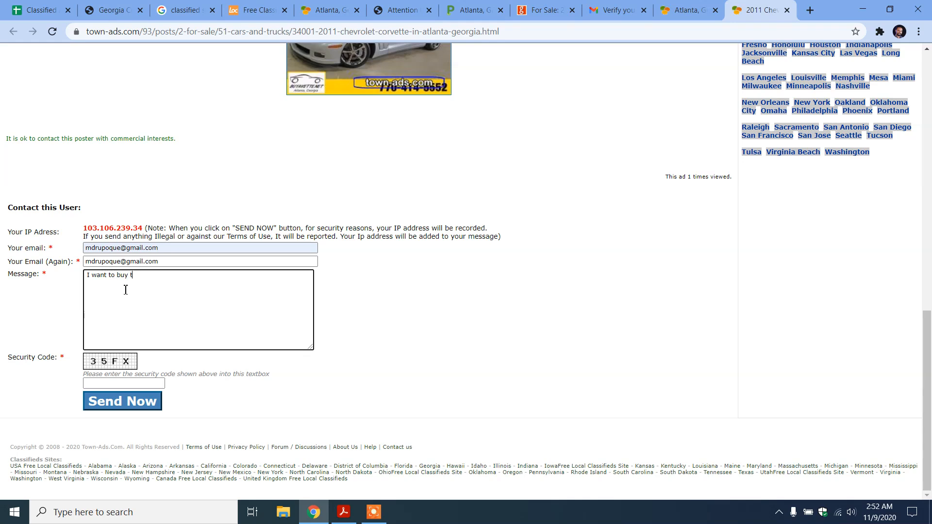
type("his card")
left_click(119, 384)
type("35FX")
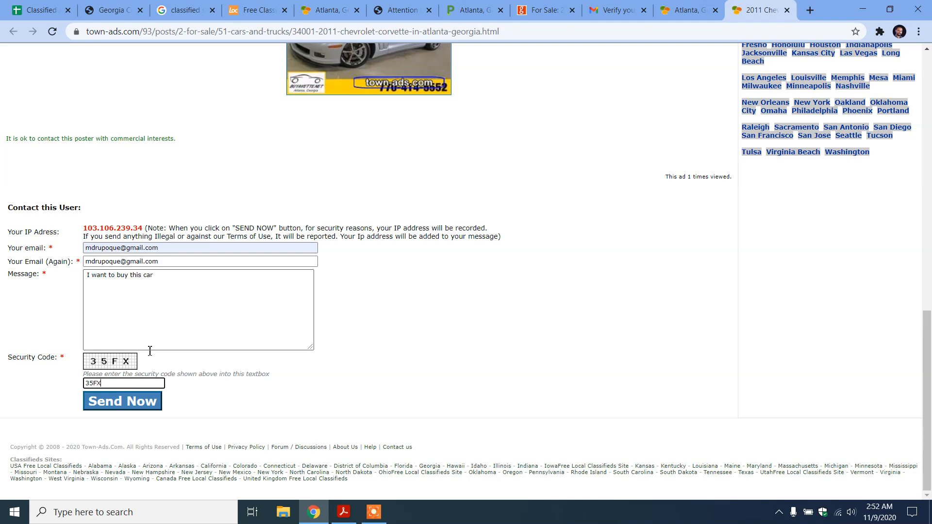
left_click(129, 406)
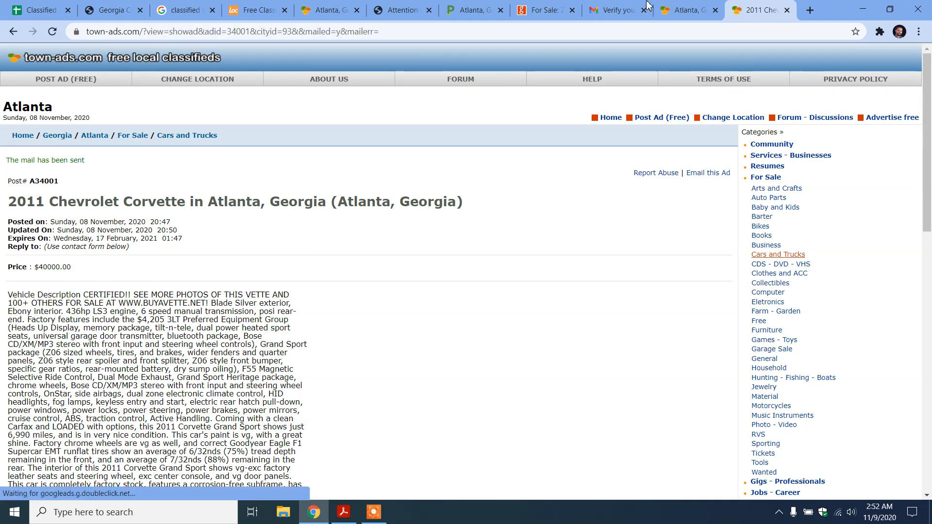
- Reload Gmail's Spam folder and read the "Response to your ad" message
left_click(630, 9)
scroll(73, 170, "up", 3)
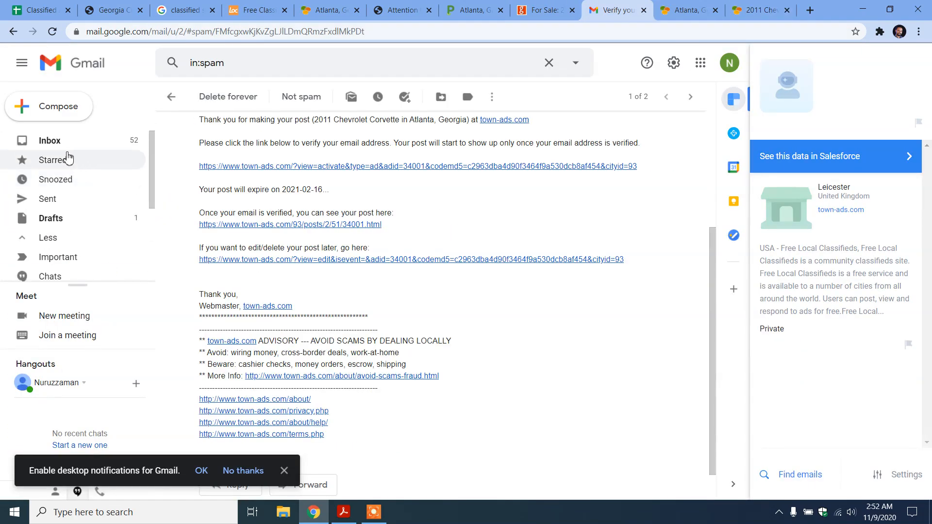
scroll(68, 159, "down", 3)
left_click(75, 197)
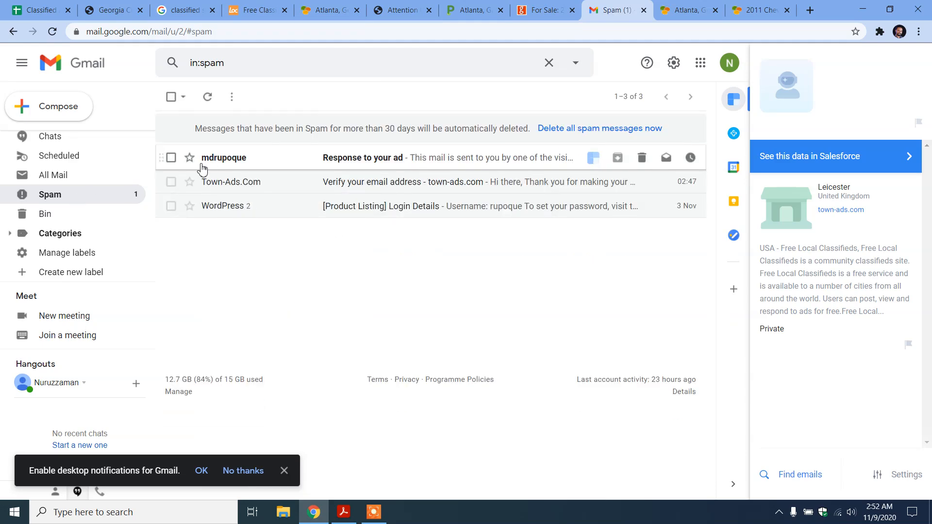
left_click(420, 164)
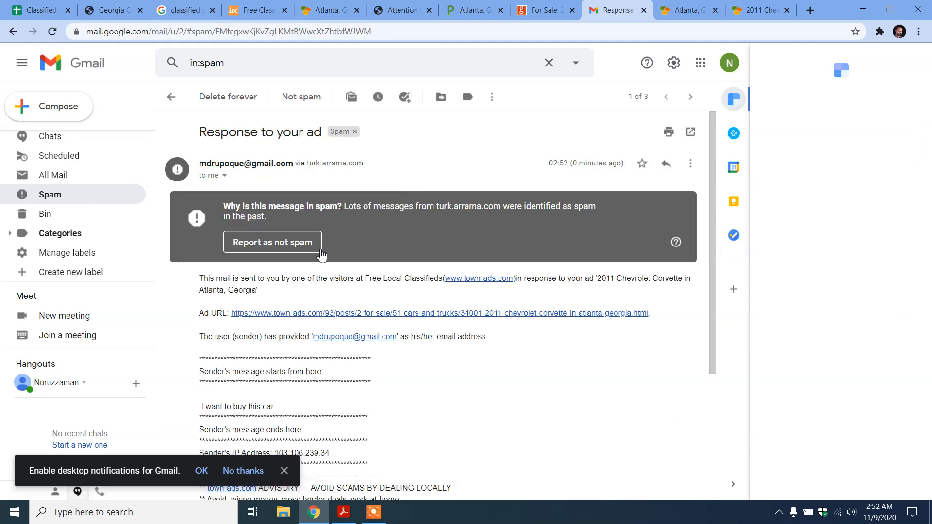
scroll(328, 246, "down", 4)
scroll(225, 277, "up", 3)
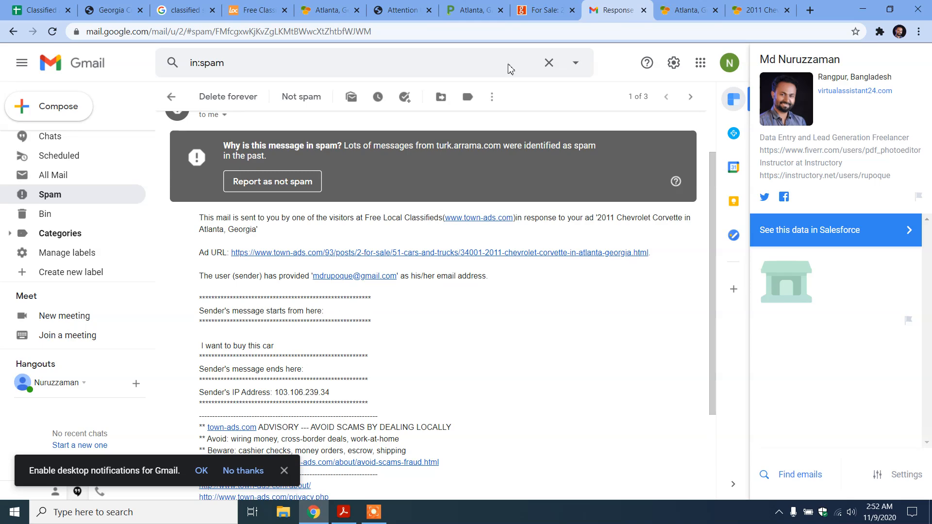
- Copy the published ad's URL and paste it into cell F2 of the Classified Ad Posting spreadsheet
left_click(729, 7)
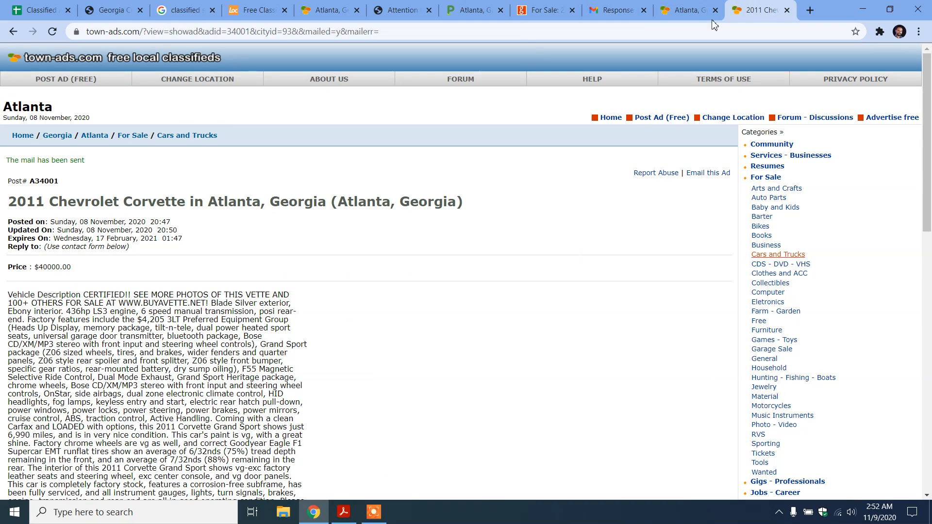
left_click(212, 32)
key("ctrl+c")
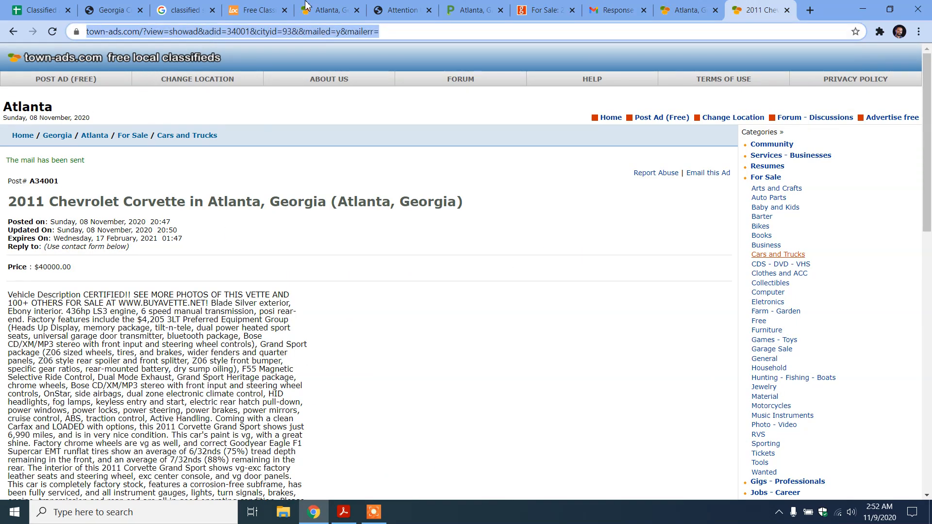
left_click(48, 8)
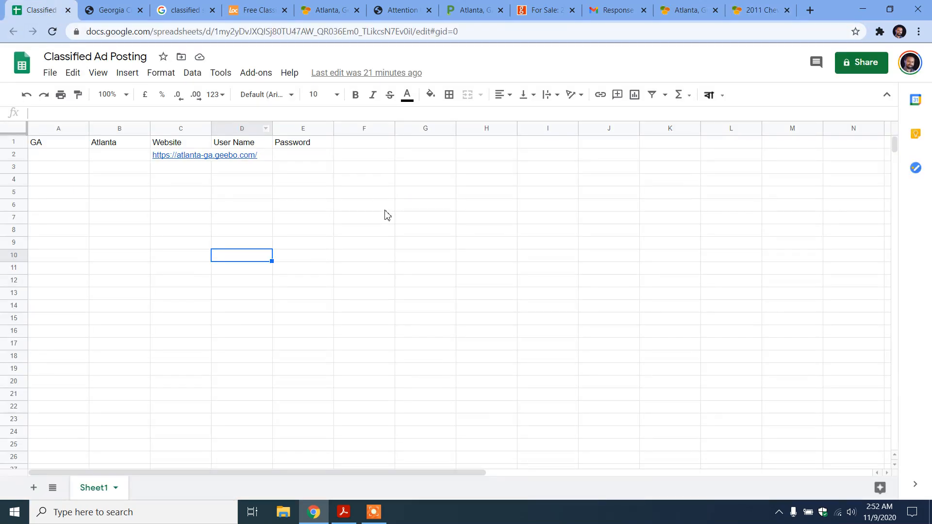
left_click(368, 145)
left_click(370, 155)
key("ctrl+v")
- Add the column header "Live Link" in cell F1
left_click(362, 144)
type("Li")
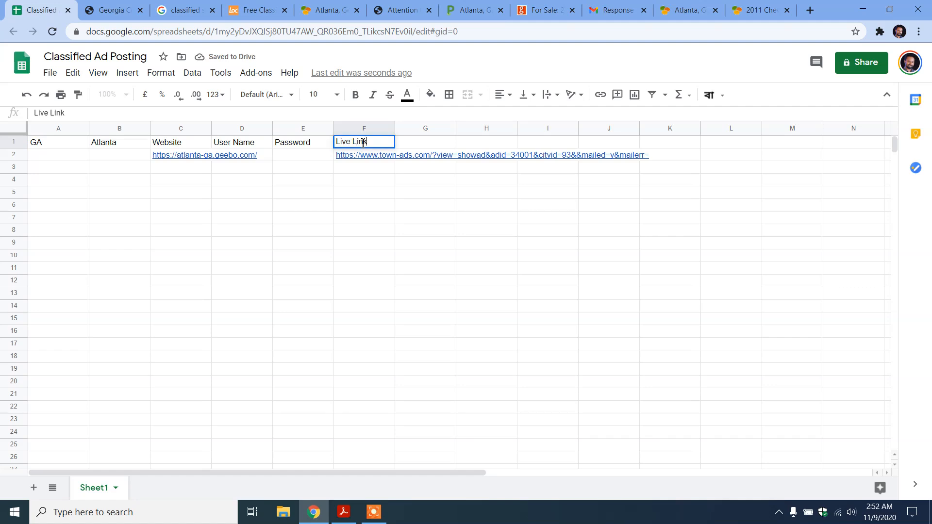
left_click(424, 213)
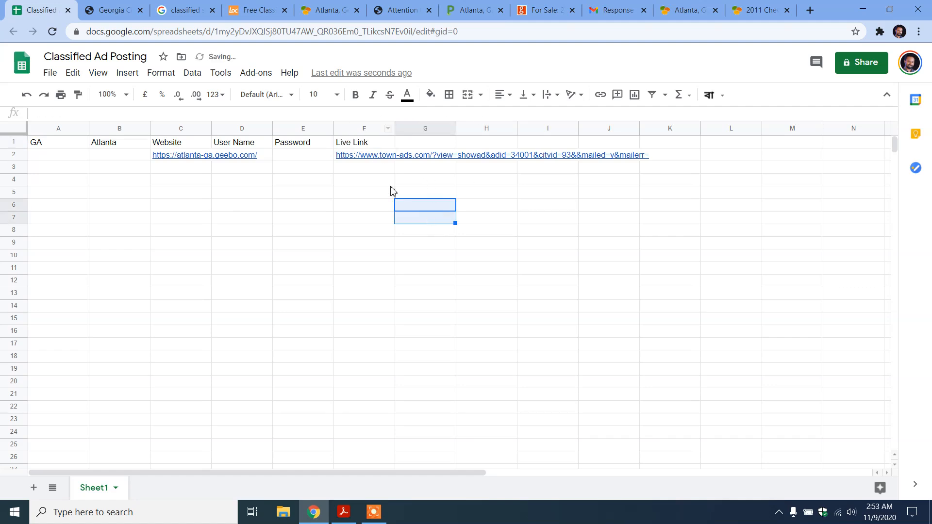
left_click(341, 193)
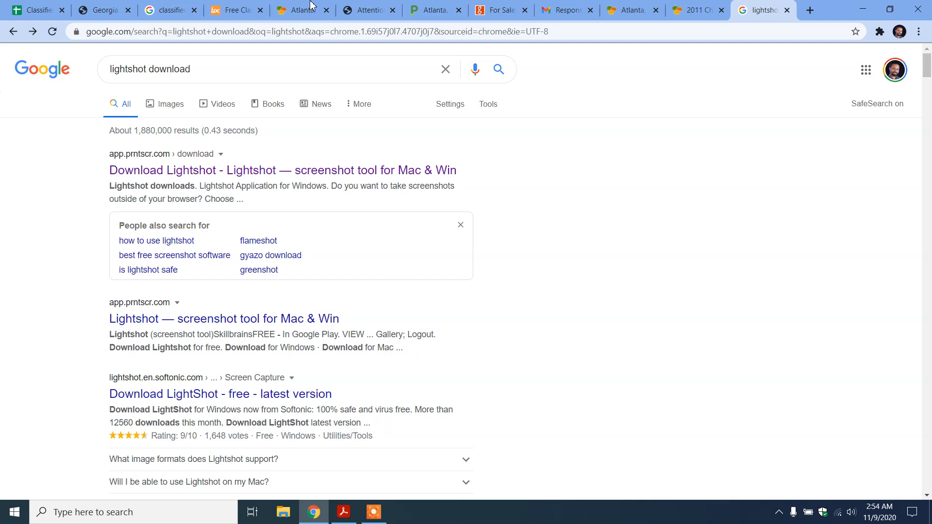
- Return from the spreadsheet to the published Corvette ad and review its listing once more
left_click(25, 7)
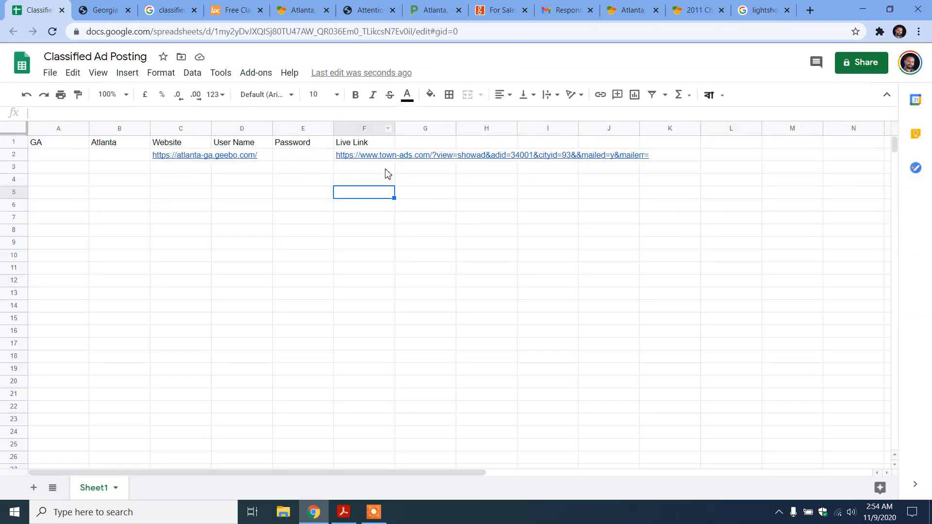
left_click(313, 8)
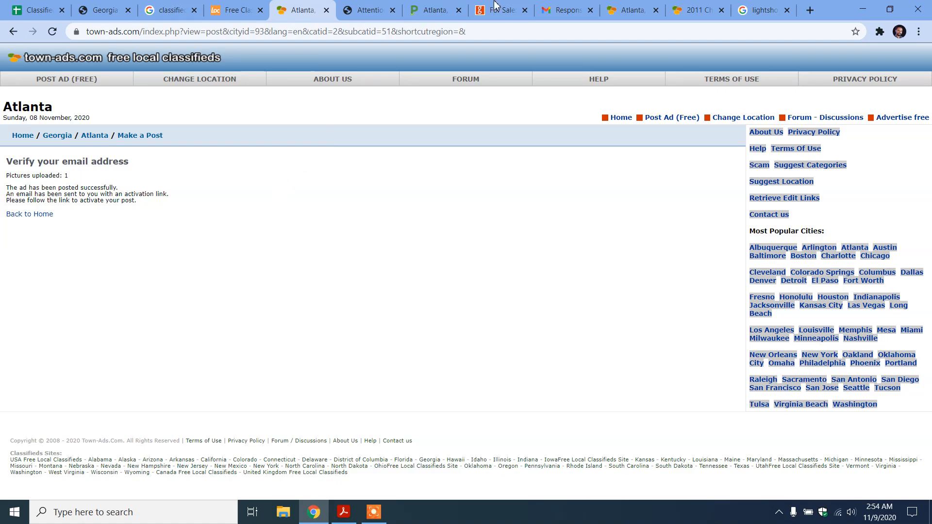
left_click(671, 9)
scroll(535, 266, "down", 4)
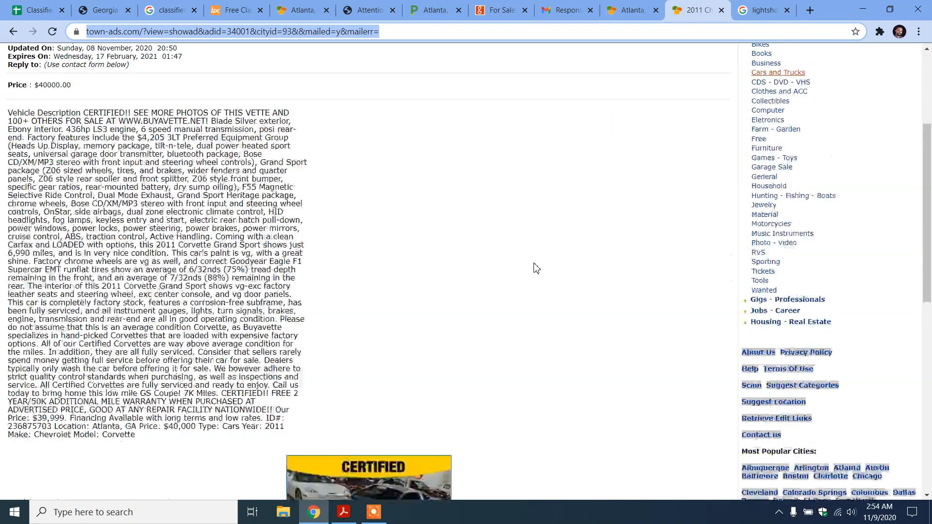
scroll(535, 268, "up", 3)
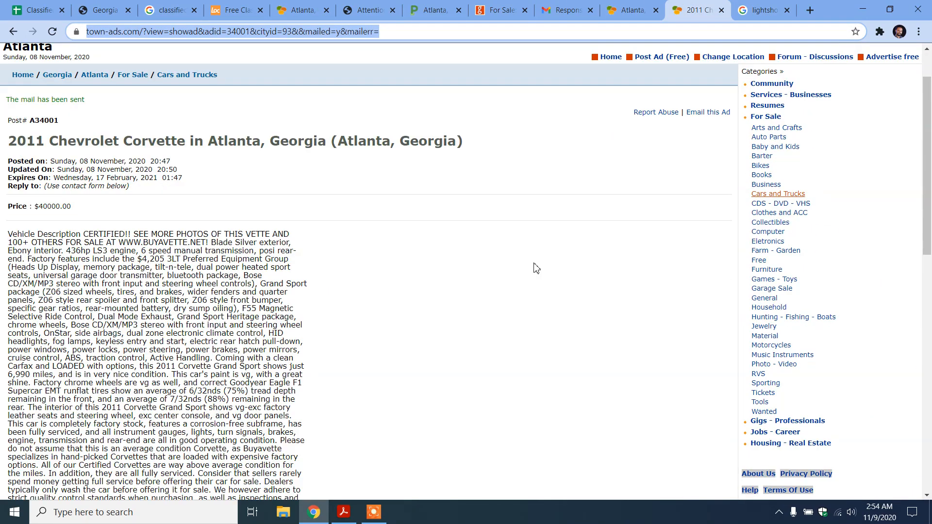
scroll(536, 268, "up", 1)
left_click(486, 188)
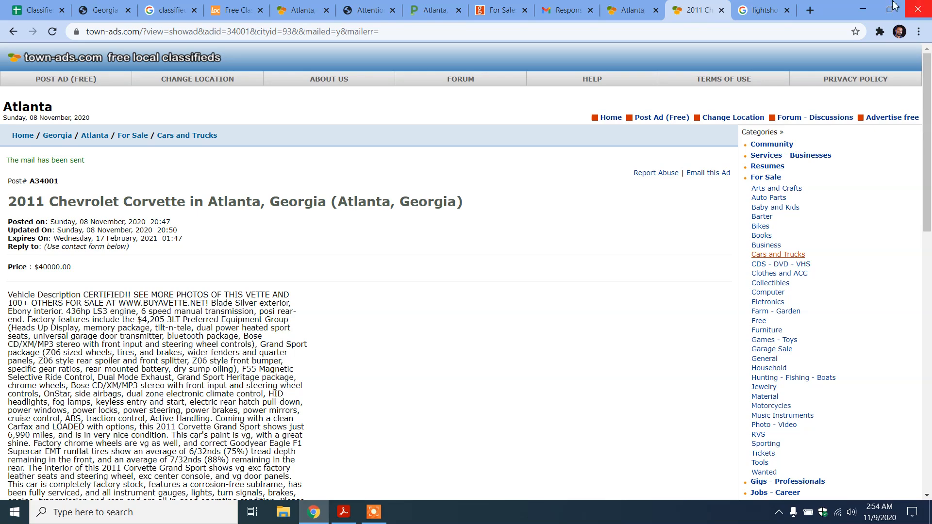
- Open the Lightshot download page from the Google results and download the Windows installer, setup-lightshot.exe
left_click(769, 5)
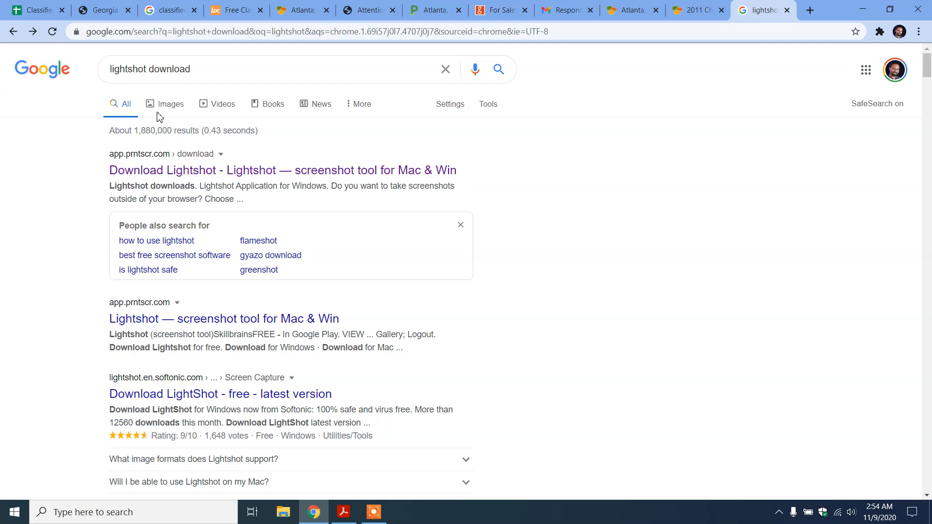
left_click(183, 174)
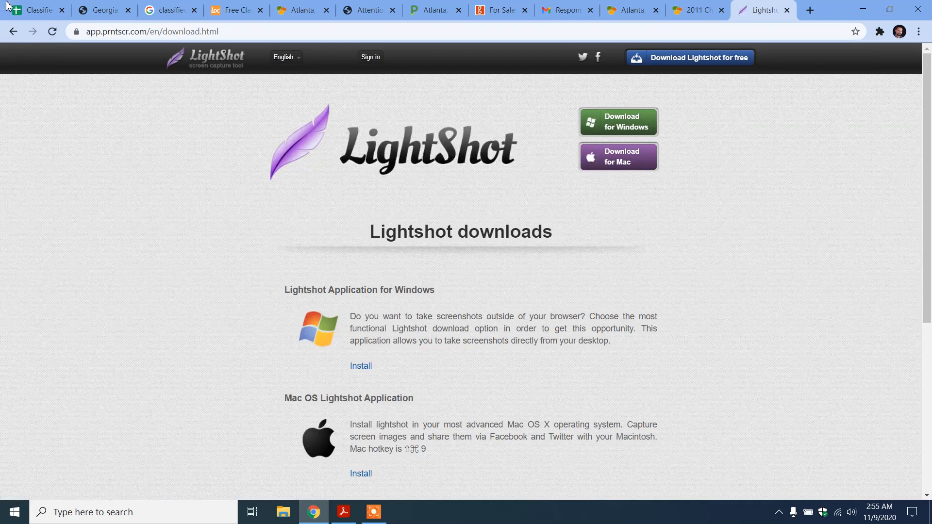
left_click(14, 32)
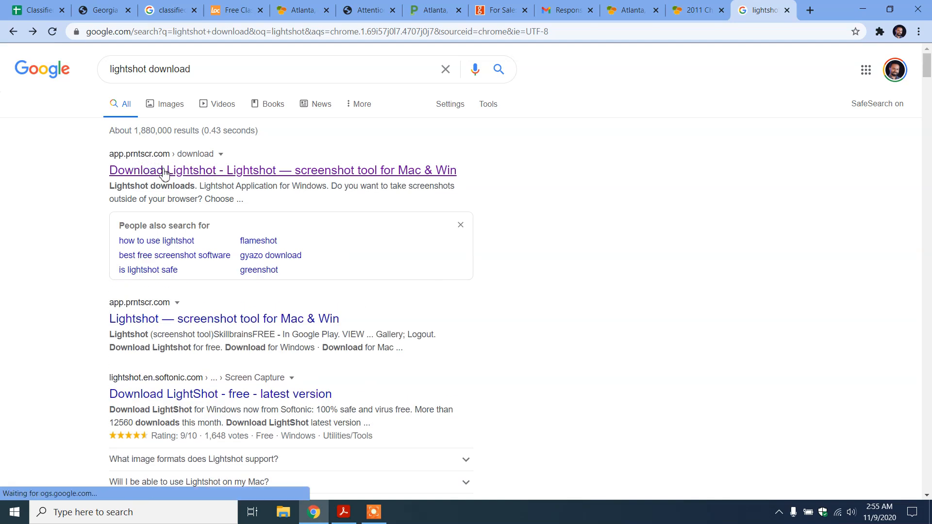
left_click(152, 171)
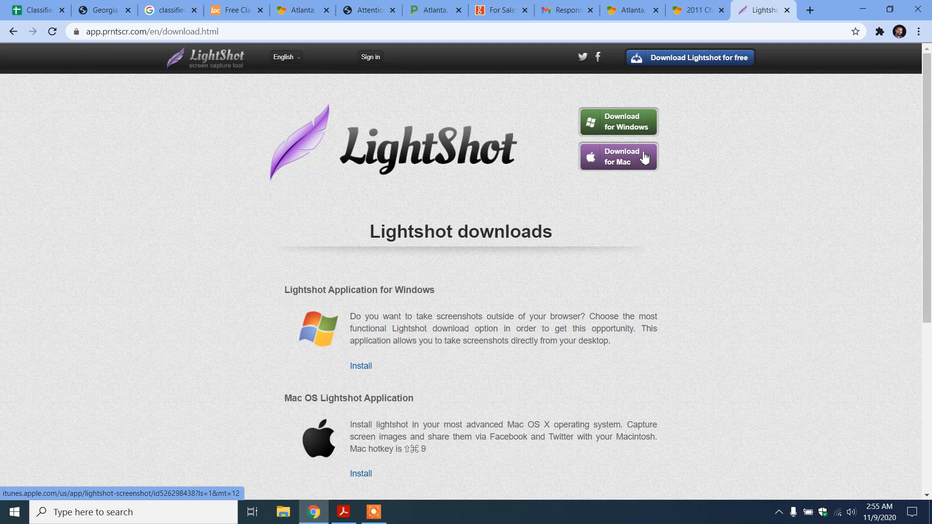
left_click(646, 127)
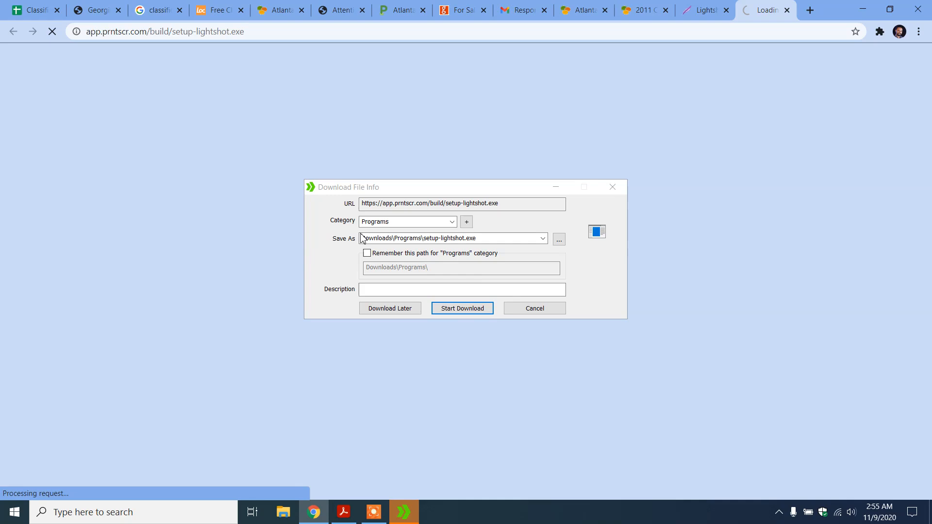
left_click(487, 309)
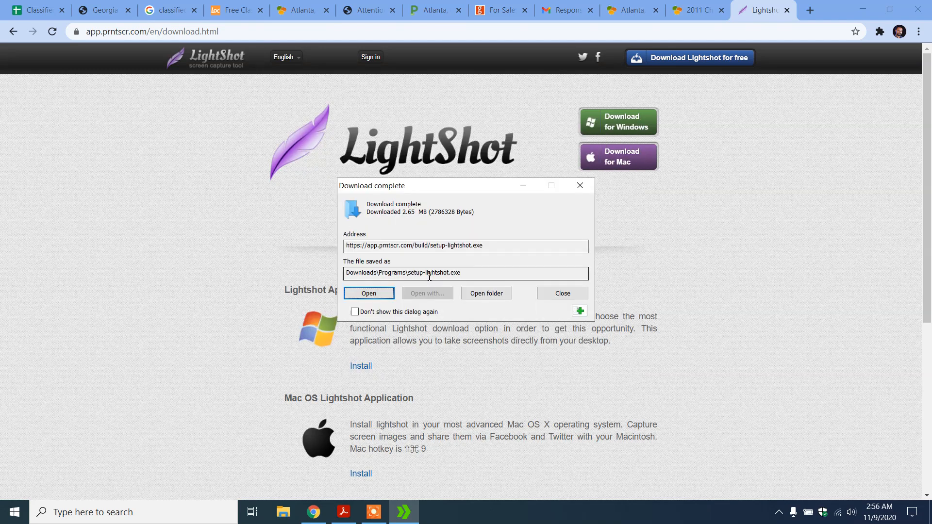
- Run the downloaded Lightshot installer, accept the license agreement and proceed with the installation
left_click(387, 296)
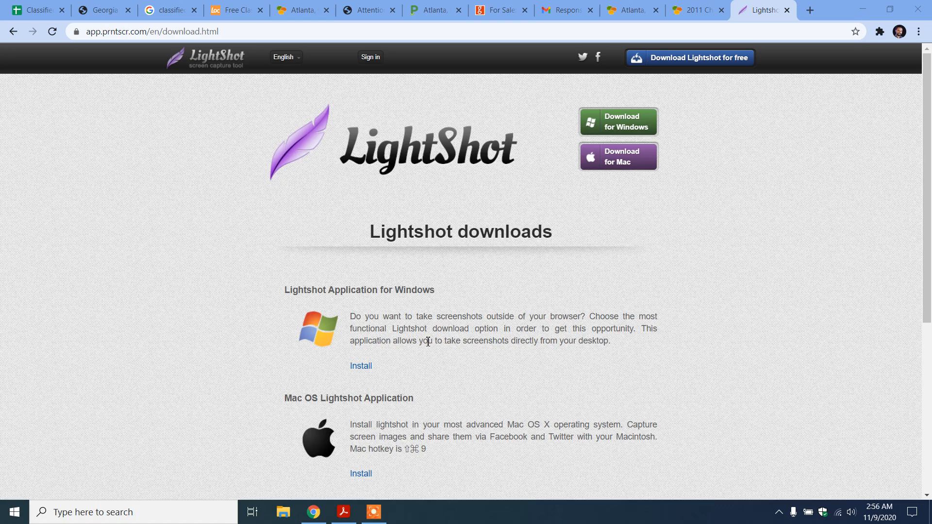
left_click(484, 287)
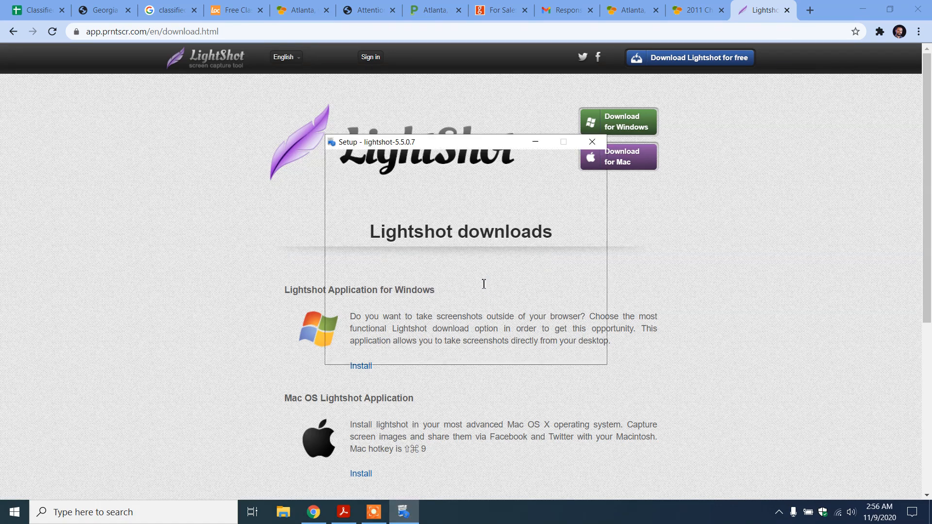
left_click(352, 314)
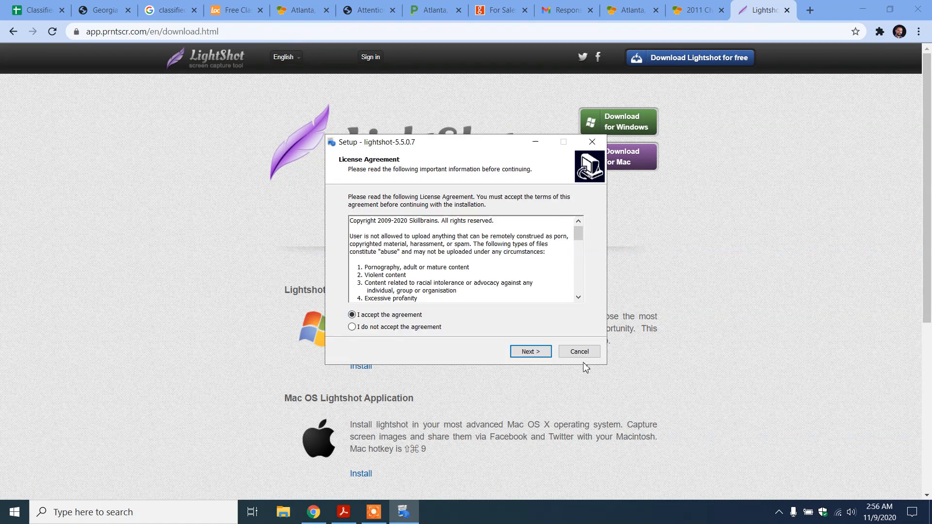
left_click(539, 350)
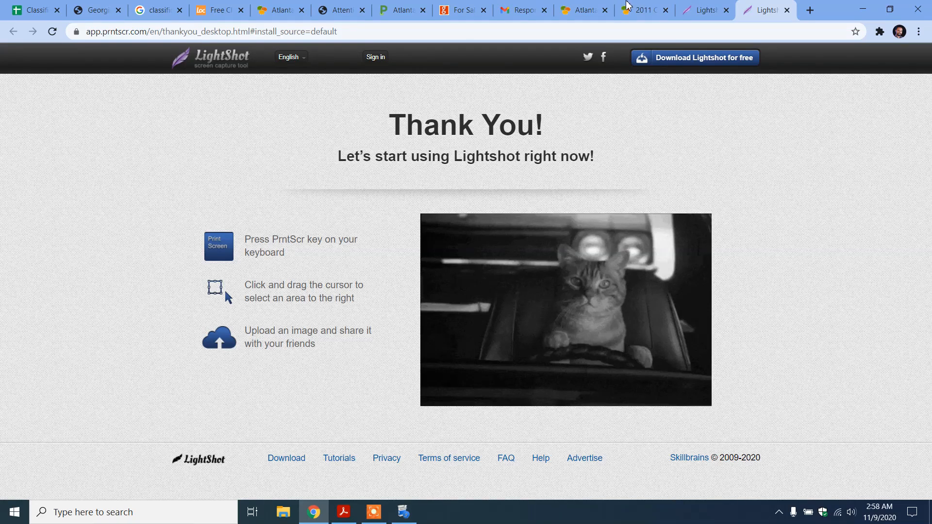
- Capture the published Corvette ad page, including its address bar, with Lightshot and upload the screenshot to the cloud
left_click(645, 7)
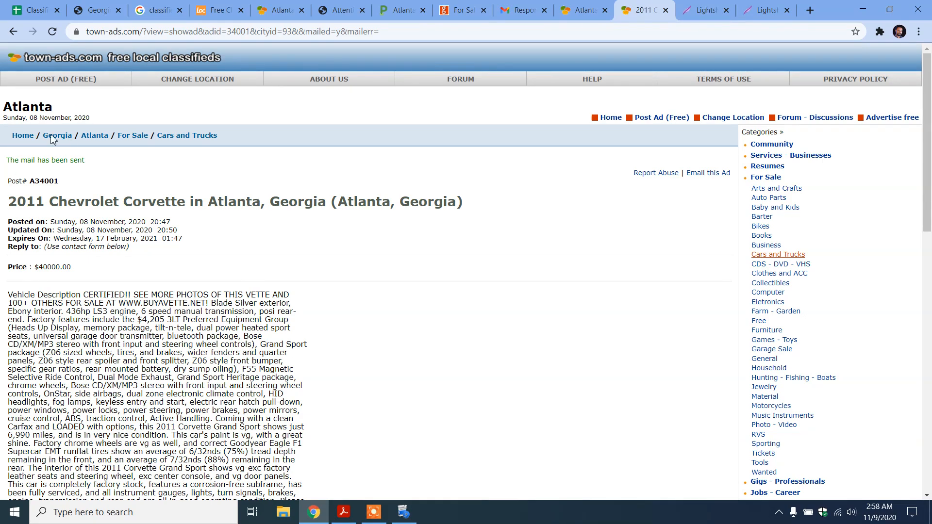
scroll(80, 170, "down", 3)
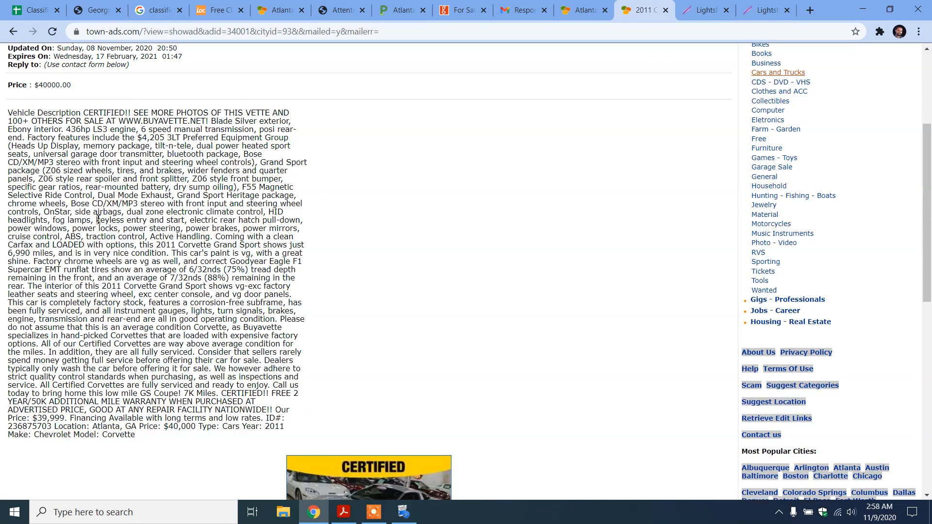
scroll(97, 218, "up", 3)
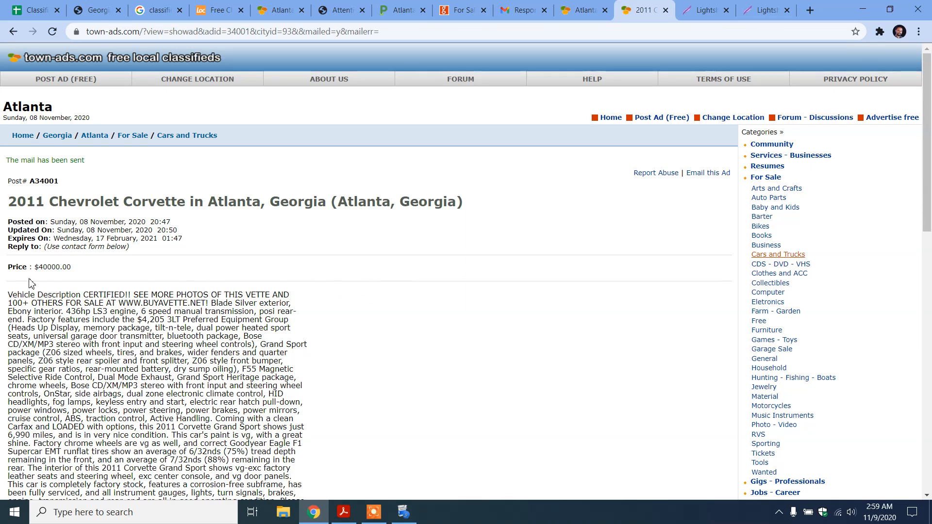
left_click(779, 513)
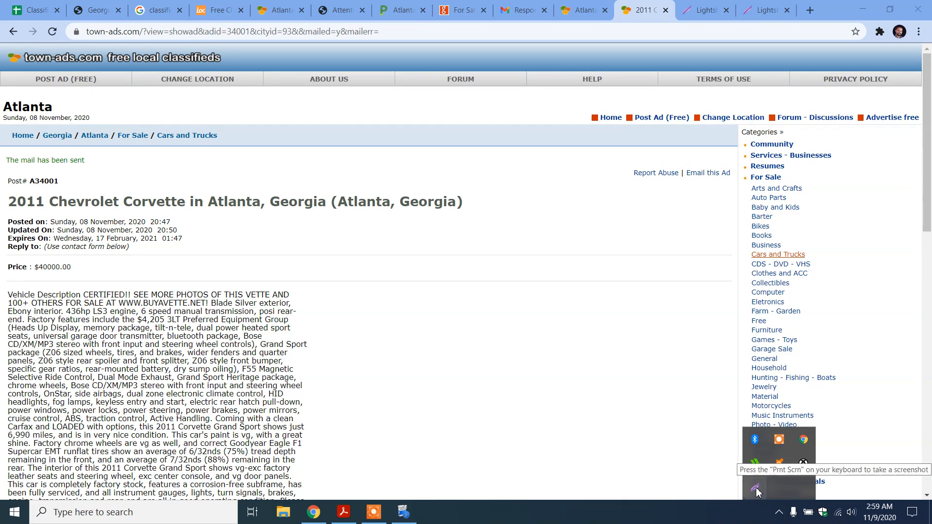
left_click(757, 491)
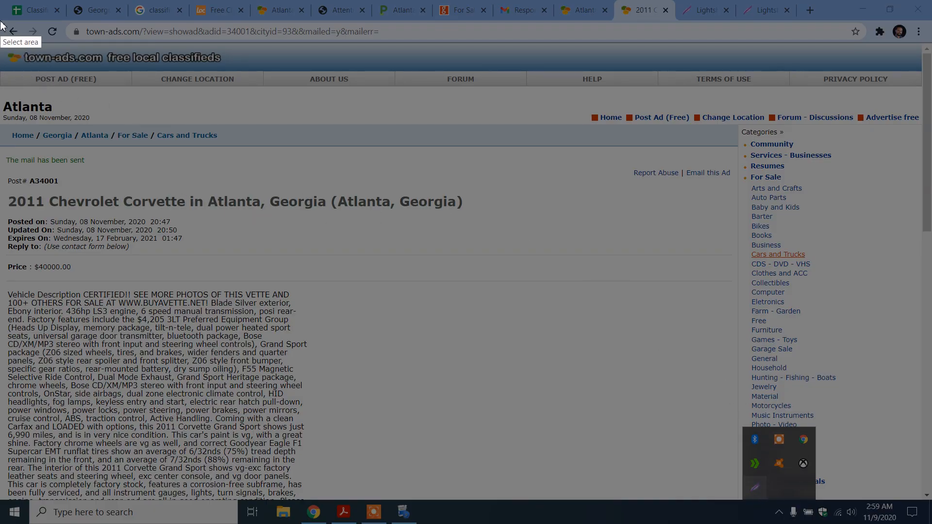
left_click_drag(1, 20, 929, 498)
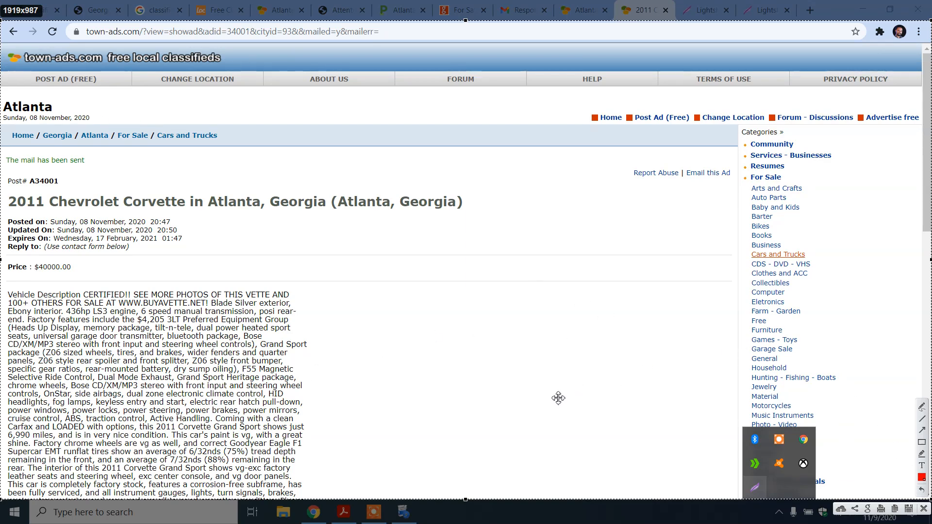
left_click(844, 512)
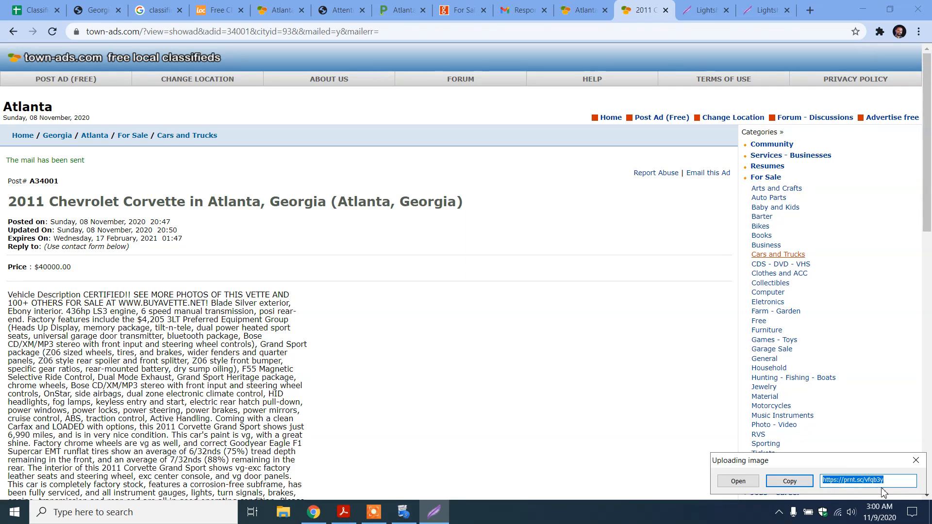
- Copy the uploaded screenshot's link and paste it into cell F3 of the Classified Ad Posting spreadsheet
left_click(800, 483)
left_click(28, 6)
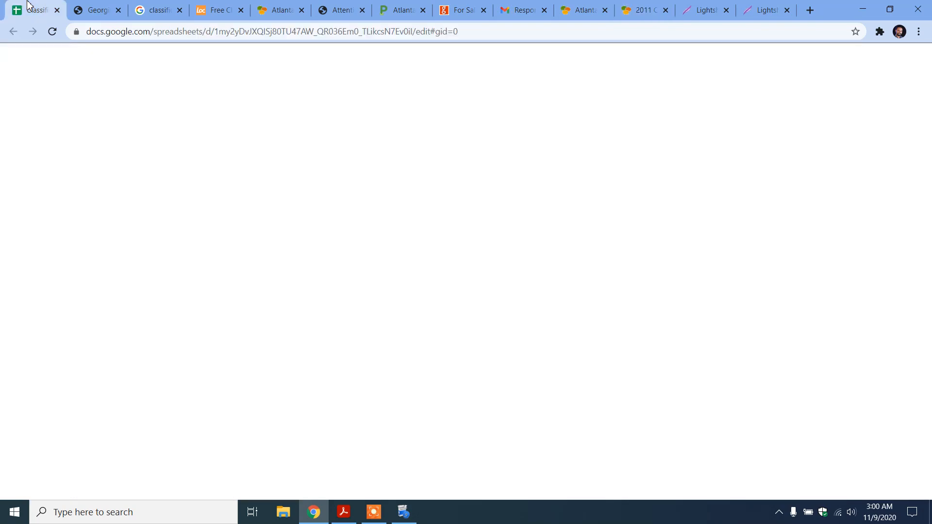
left_click(361, 171)
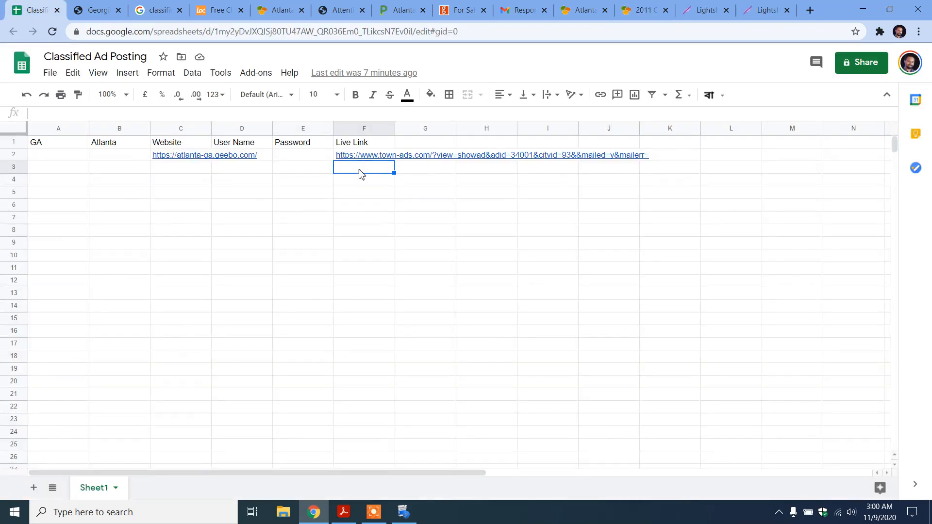
key("ctrl+v")
left_click(359, 182)
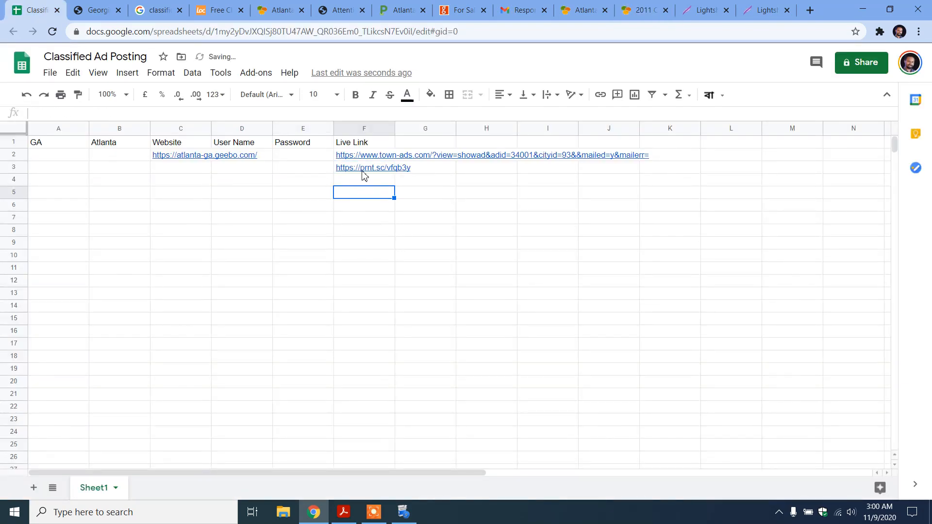
- Open the screenshot link in cell F3, check the captured ad page, and close it to return to the spreadsheet
left_click(358, 171)
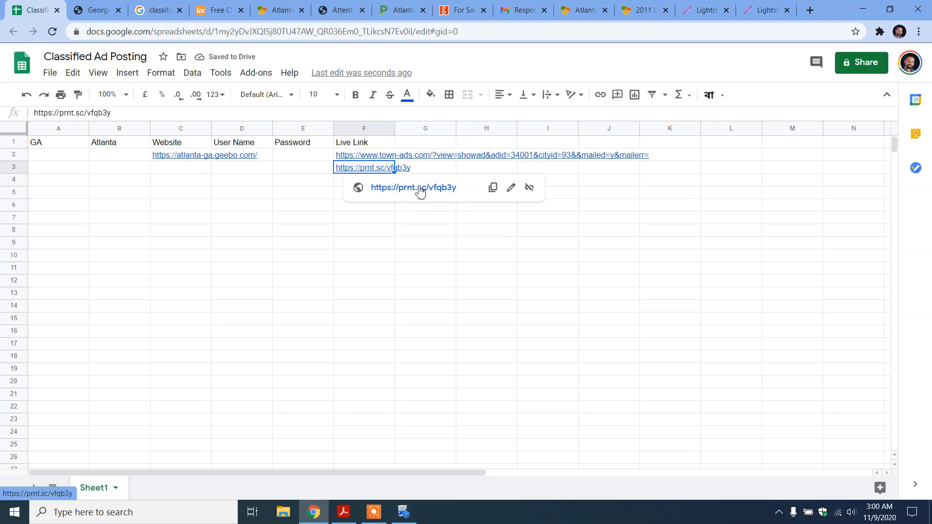
left_click(420, 190)
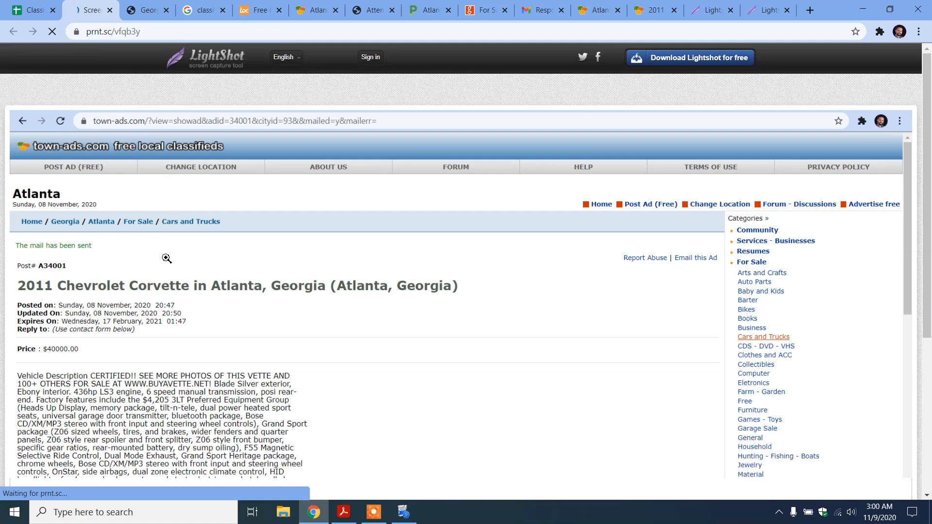
scroll(184, 277, "down", 5)
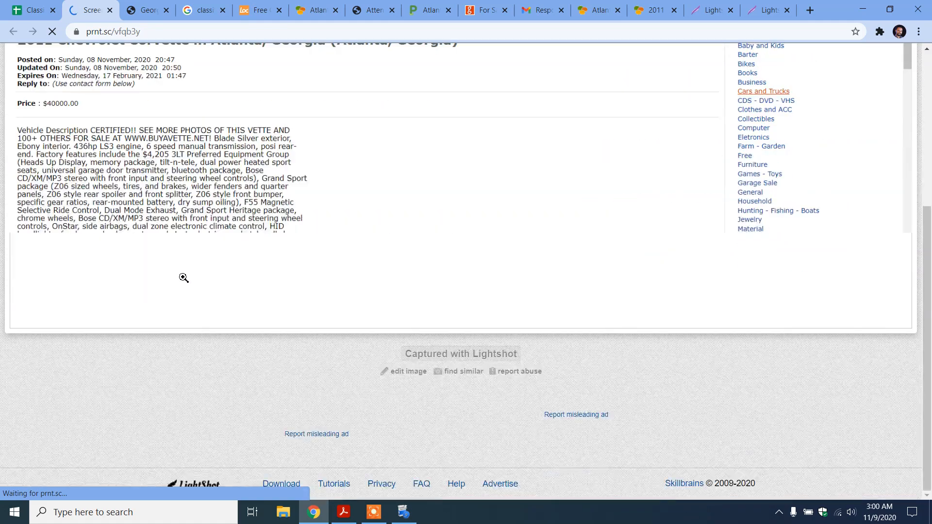
scroll(181, 276, "up", 5)
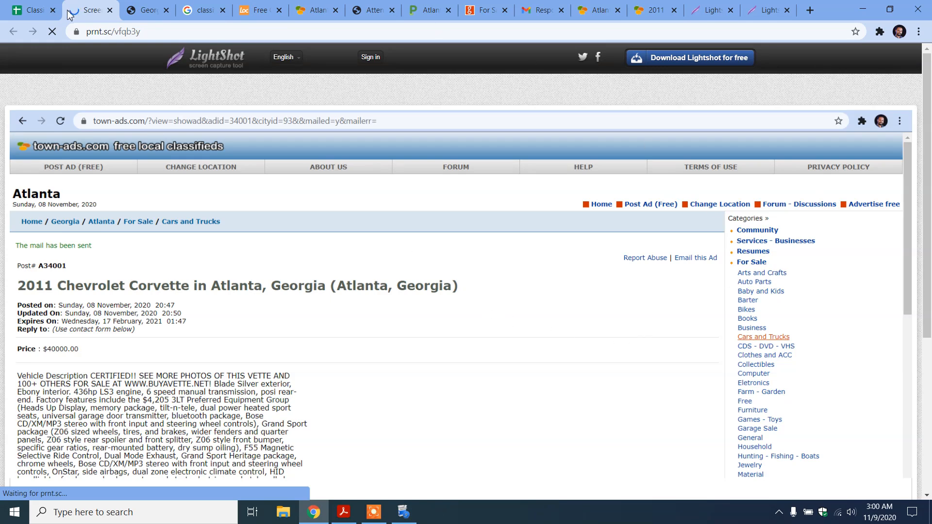
left_click(110, 10)
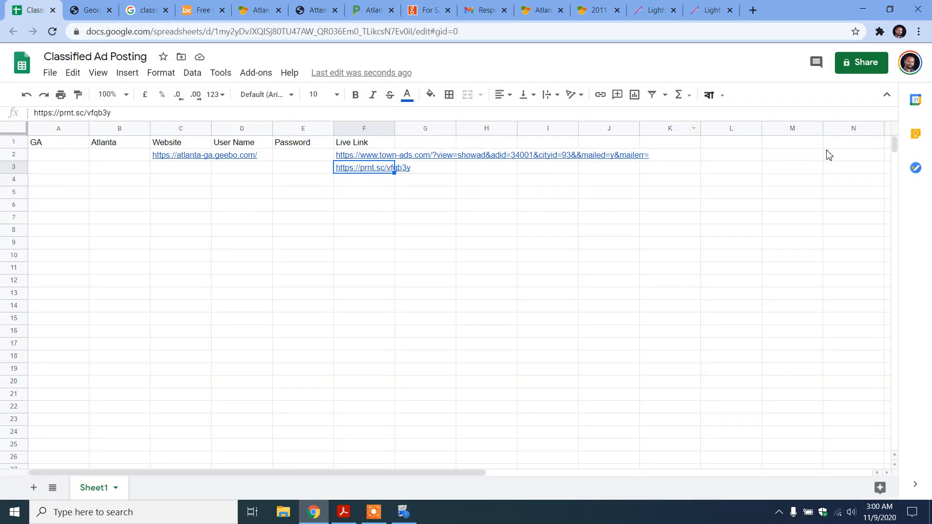